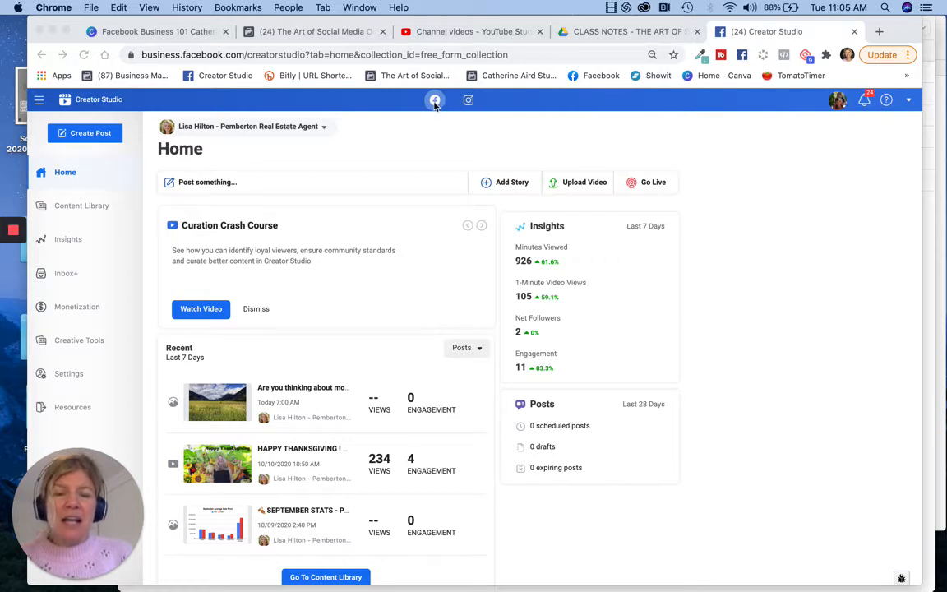
{"action": "left_click", "coordinate": [471, 104]}
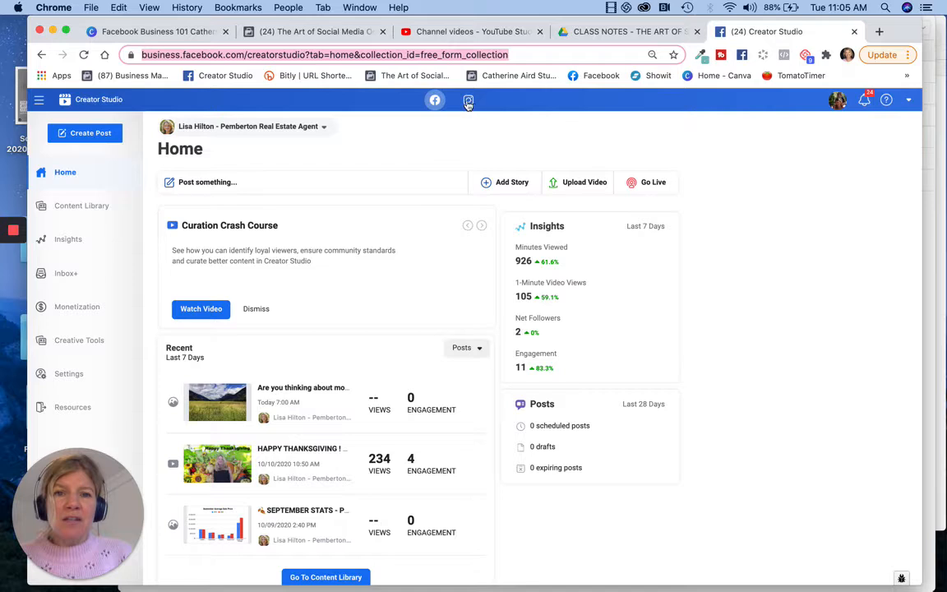
{"action": "left_click", "coordinate": [468, 101]}
{"action": "left_click", "coordinate": [435, 100]}
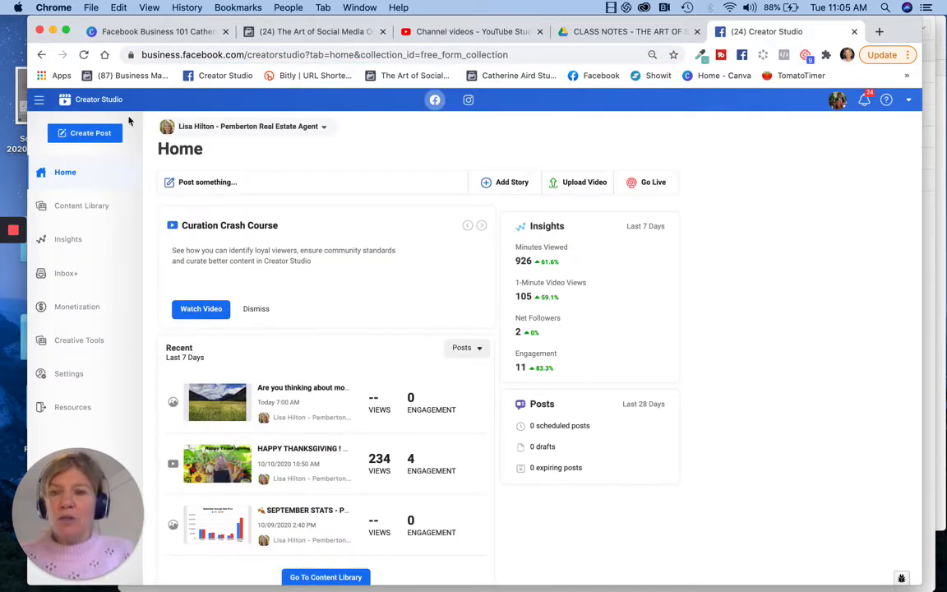
Step: Start a new post for the page with the text "test caption"
{"action": "left_click", "coordinate": [85, 136]}
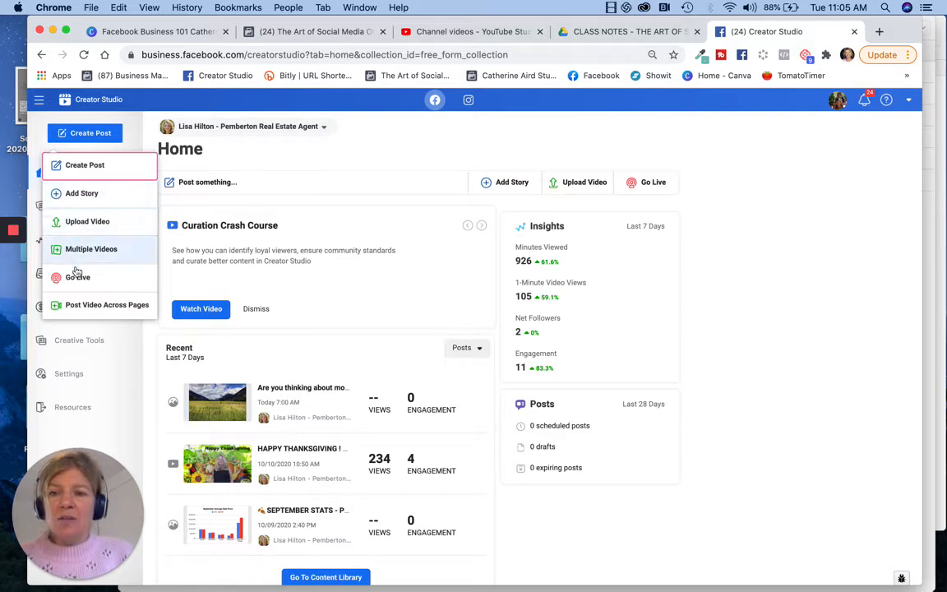
{"action": "left_click", "coordinate": [85, 165]}
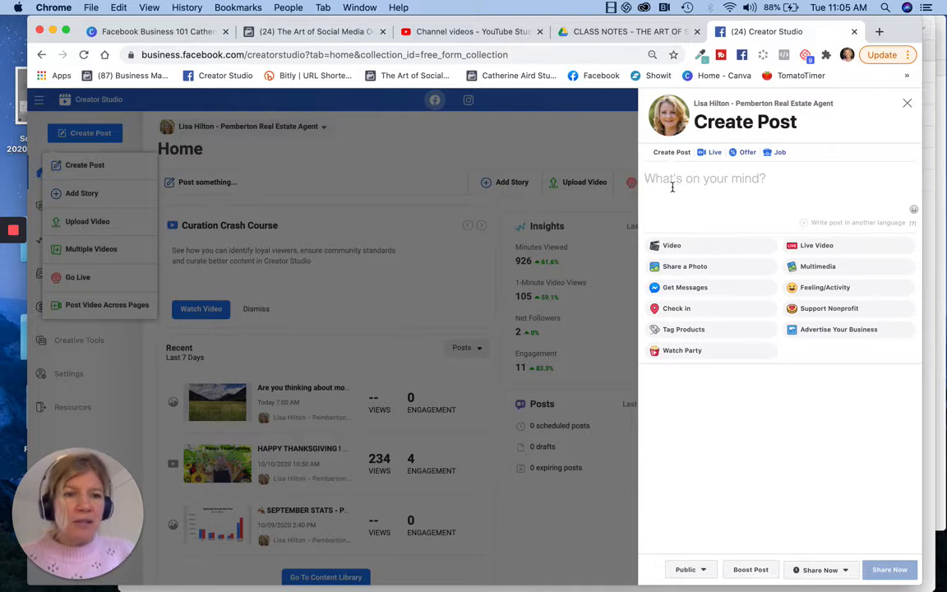
{"action": "type", "text": "test"}
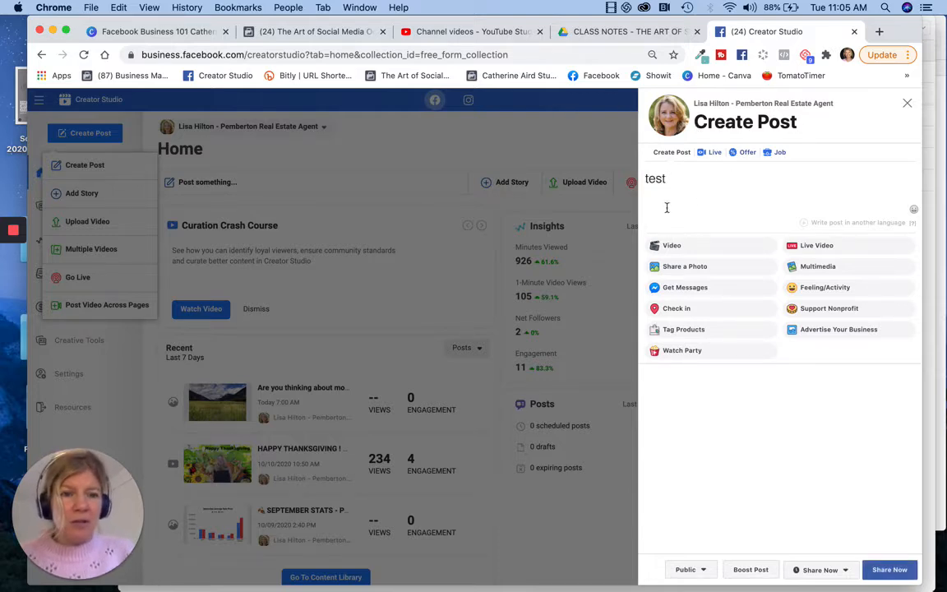
{"action": "type", "text": " captio"}
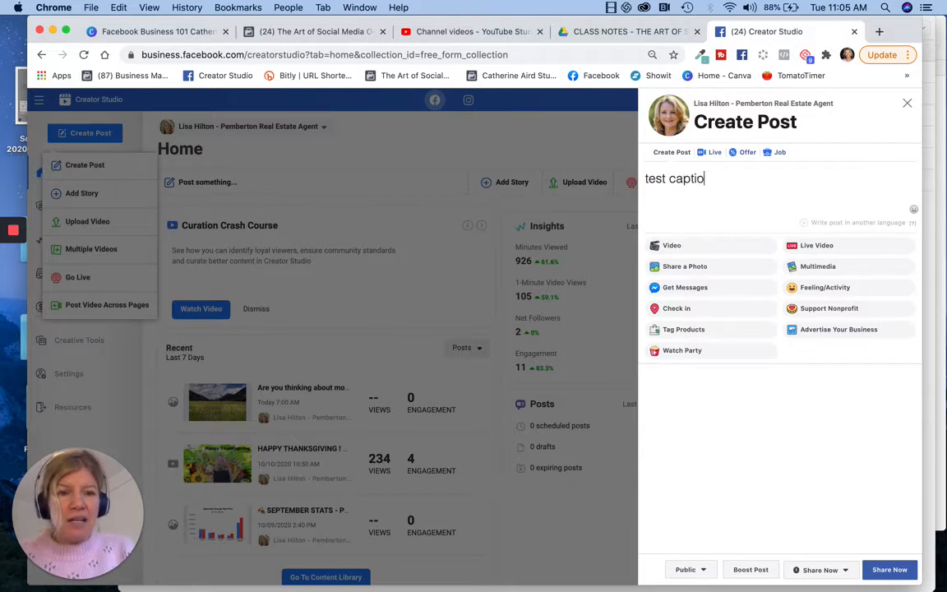
{"action": "type", "text": "n"}
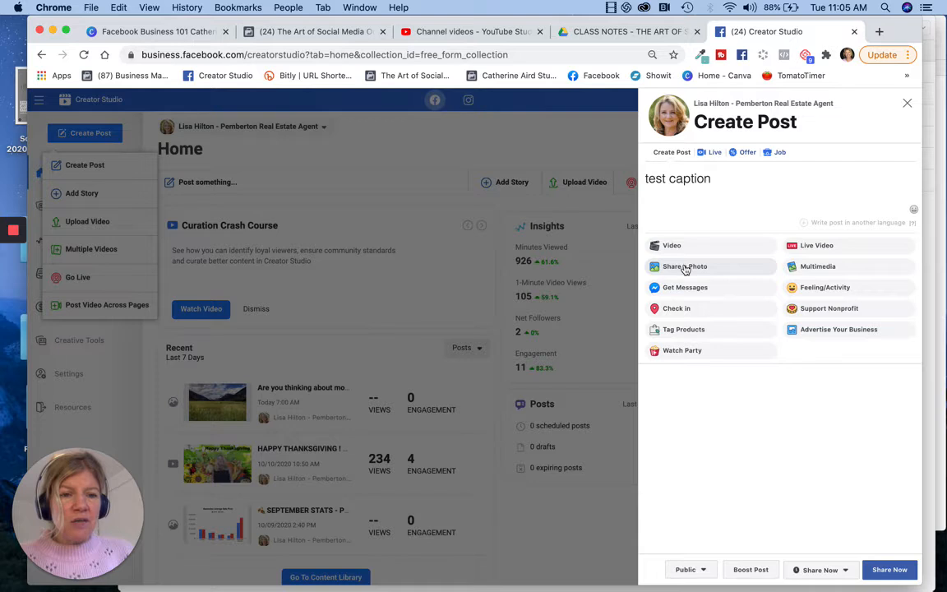
Step: Start a multimedia slideshow for the post with an image duration of 2 seconds and the Fade transition
{"action": "left_click", "coordinate": [815, 270]}
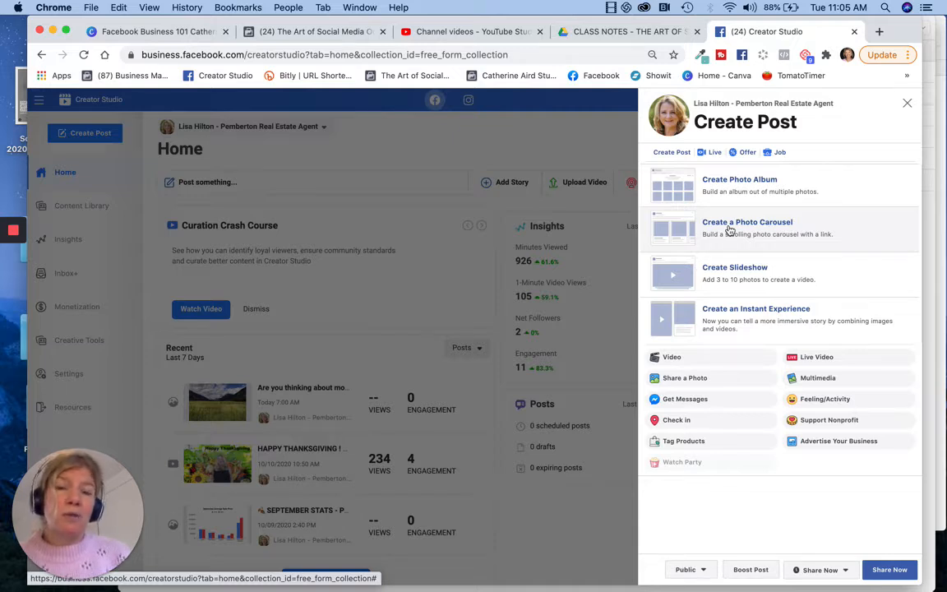
{"action": "left_click", "coordinate": [728, 272]}
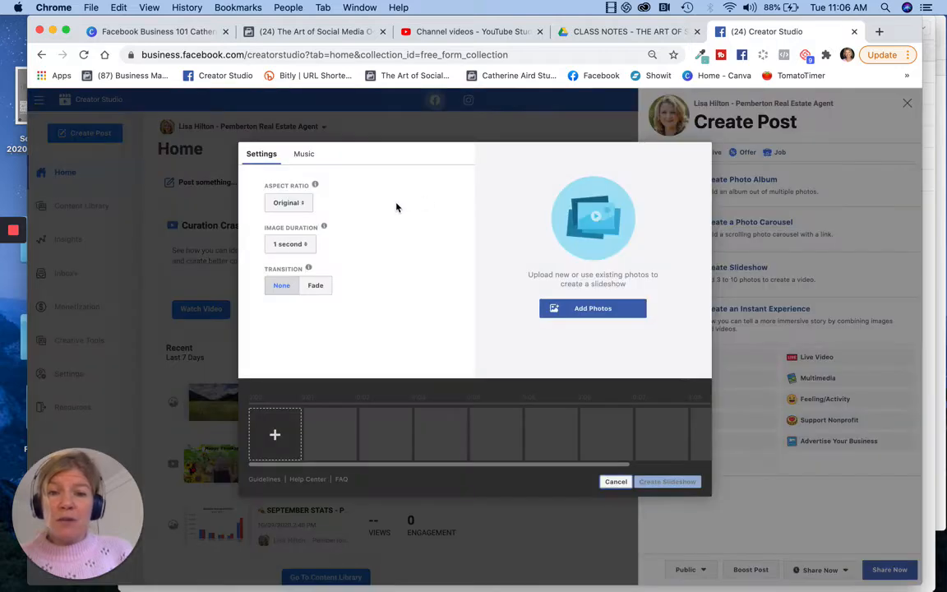
{"action": "left_click", "coordinate": [299, 245]}
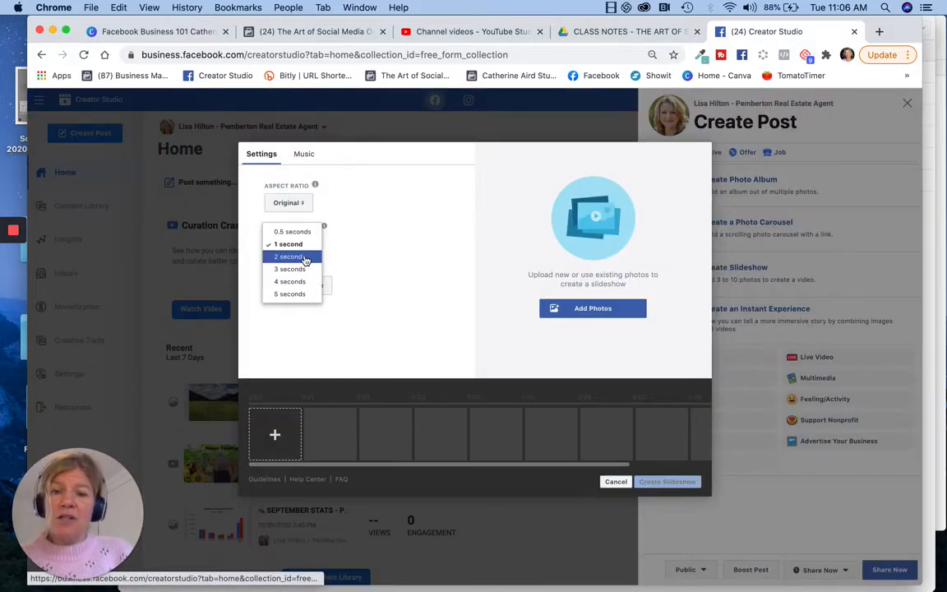
{"action": "left_click", "coordinate": [293, 255]}
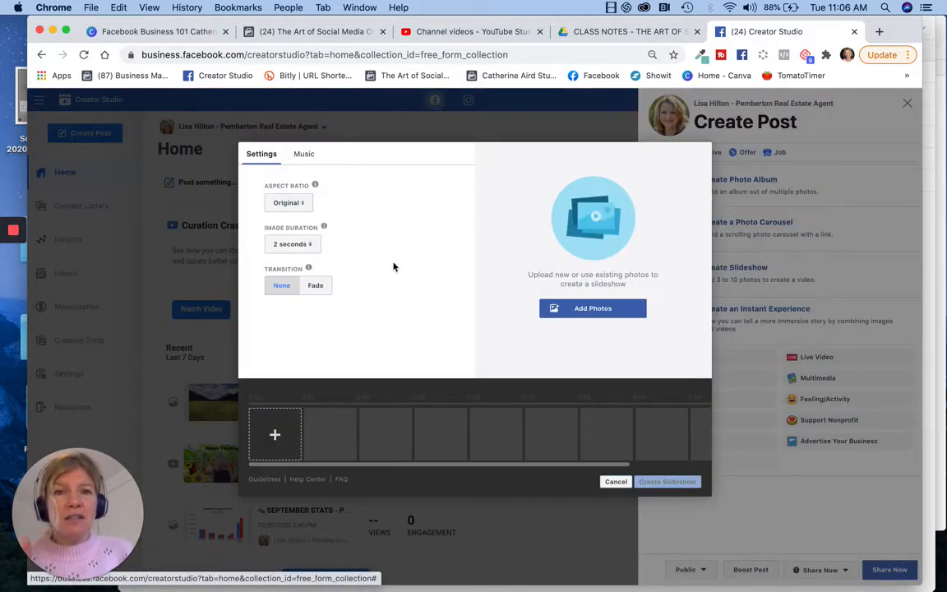
{"action": "left_click", "coordinate": [316, 287]}
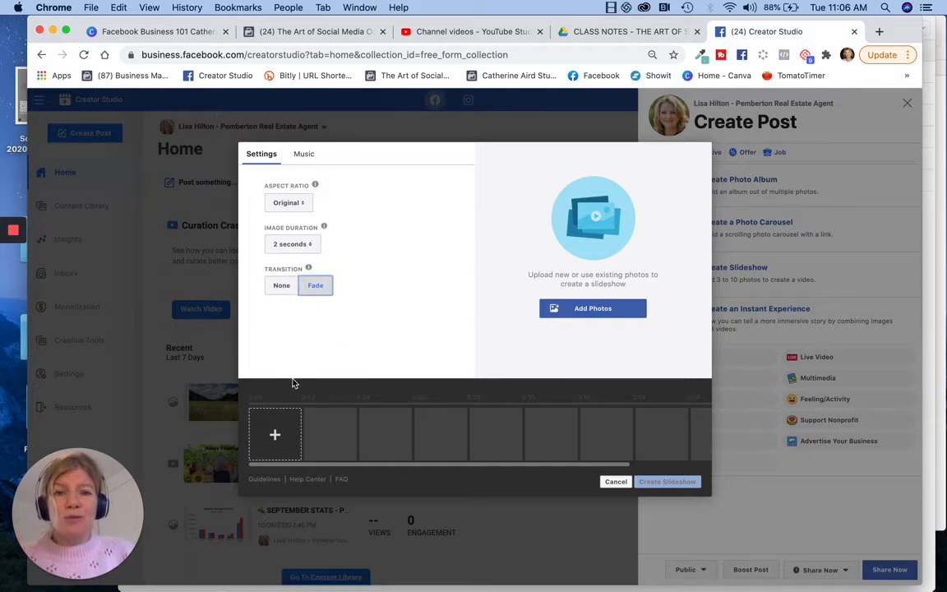
Step: Add the lakeside cabin, camper trailer and pumpkin photos from Mobile Uploads plus a bedroom photo from a property album, and create the slideshow
{"action": "left_click", "coordinate": [275, 436]}
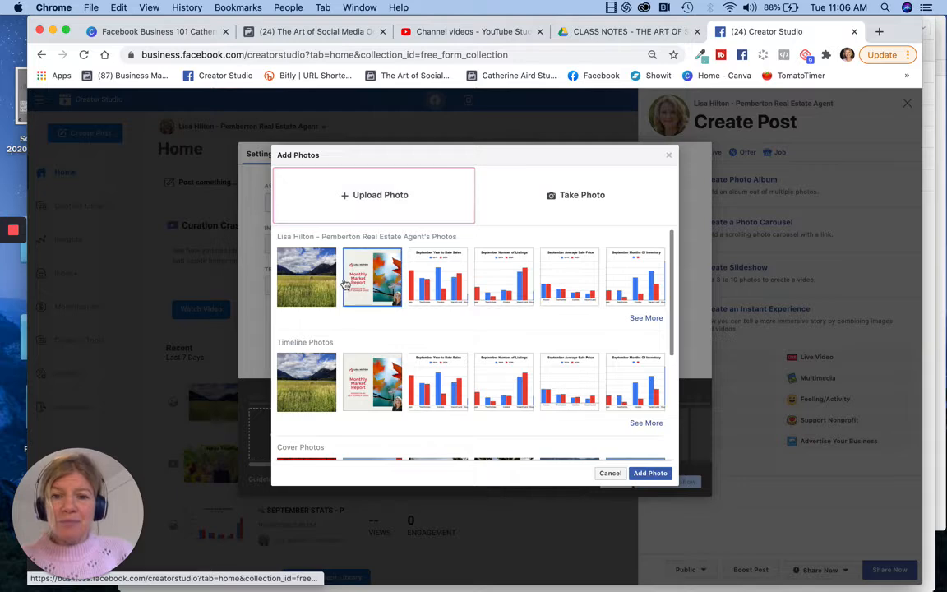
{"action": "scroll", "coordinate": [315, 334], "scroll_direction": "down", "scroll_amount": 3}
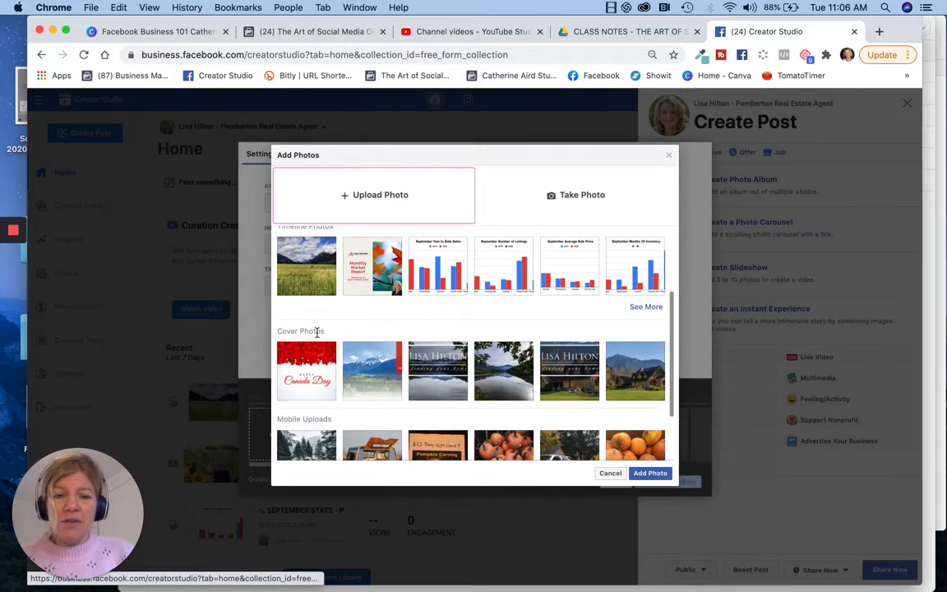
{"action": "scroll", "coordinate": [316, 333], "scroll_direction": "down", "scroll_amount": 2}
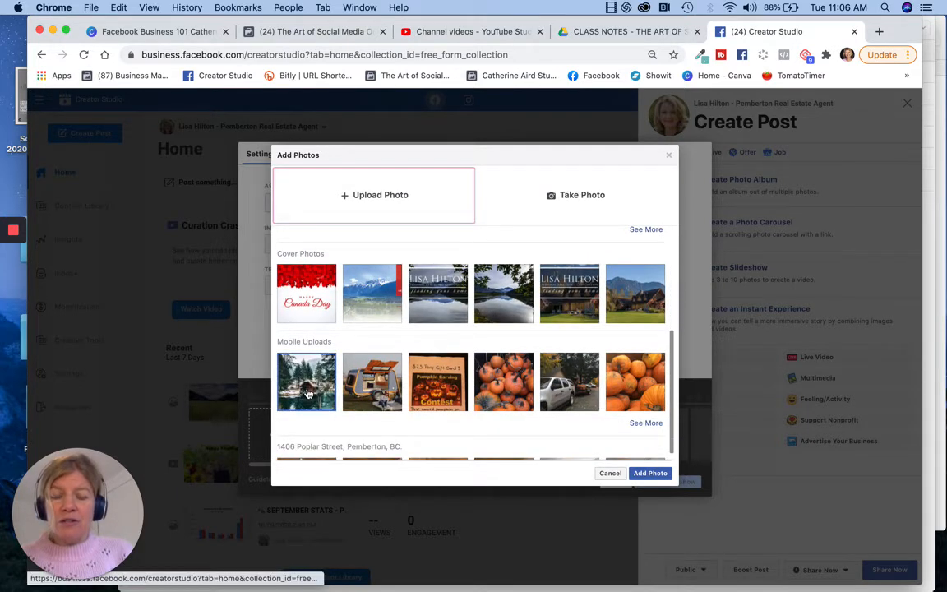
{"action": "left_click", "coordinate": [307, 388]}
{"action": "left_click", "coordinate": [372, 385]}
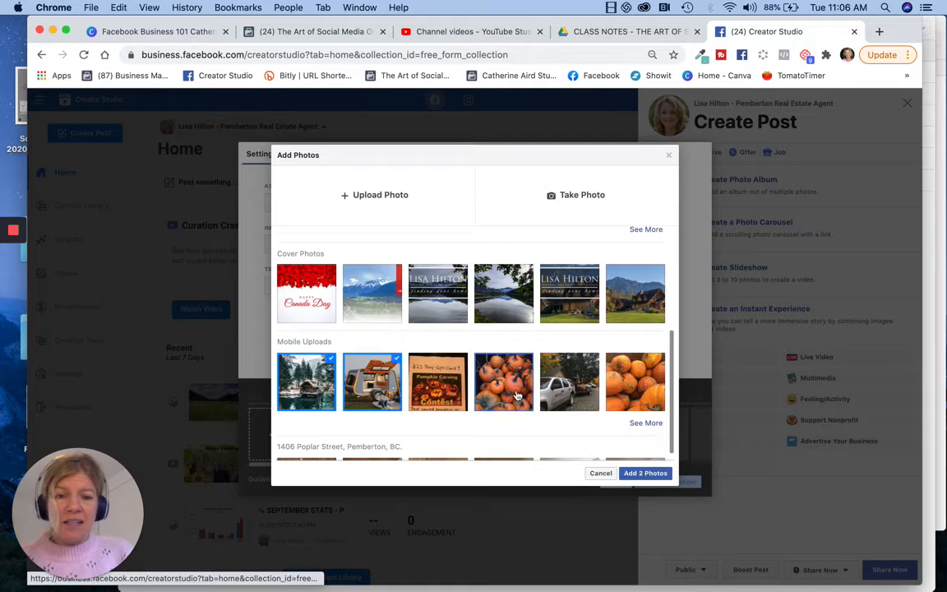
{"action": "left_click", "coordinate": [517, 396]}
{"action": "scroll", "coordinate": [610, 396], "scroll_direction": "down", "scroll_amount": 2}
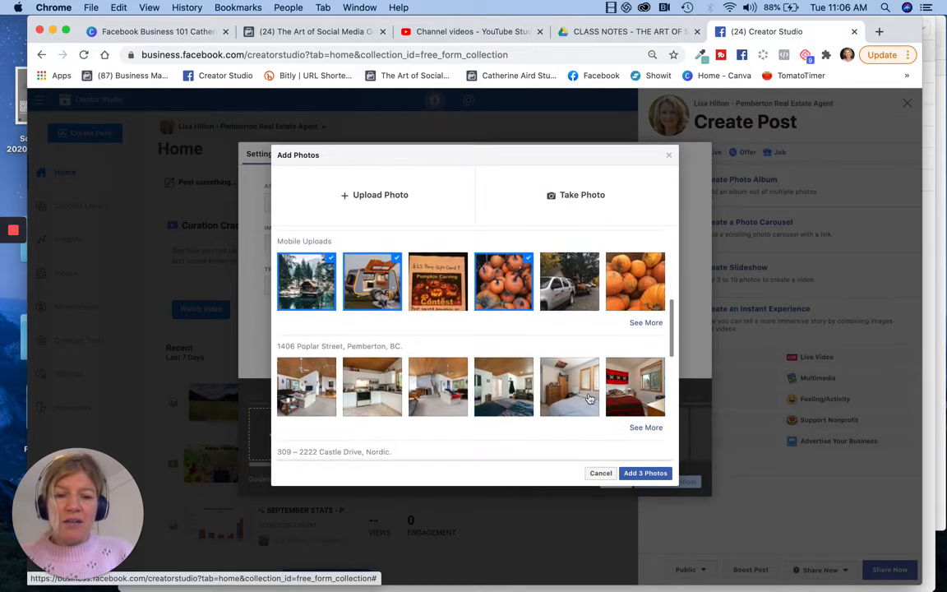
{"action": "left_click", "coordinate": [500, 385]}
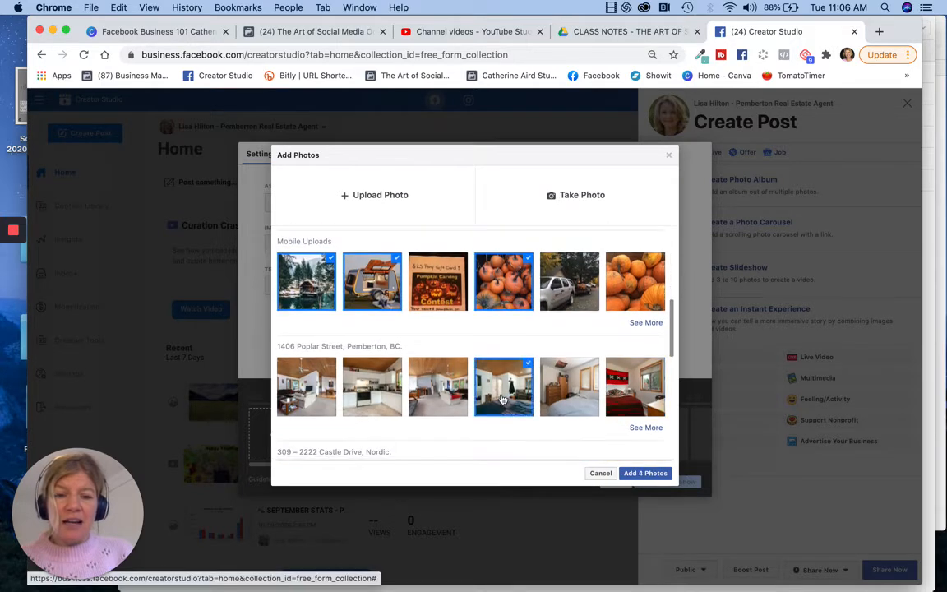
{"action": "left_click", "coordinate": [643, 474]}
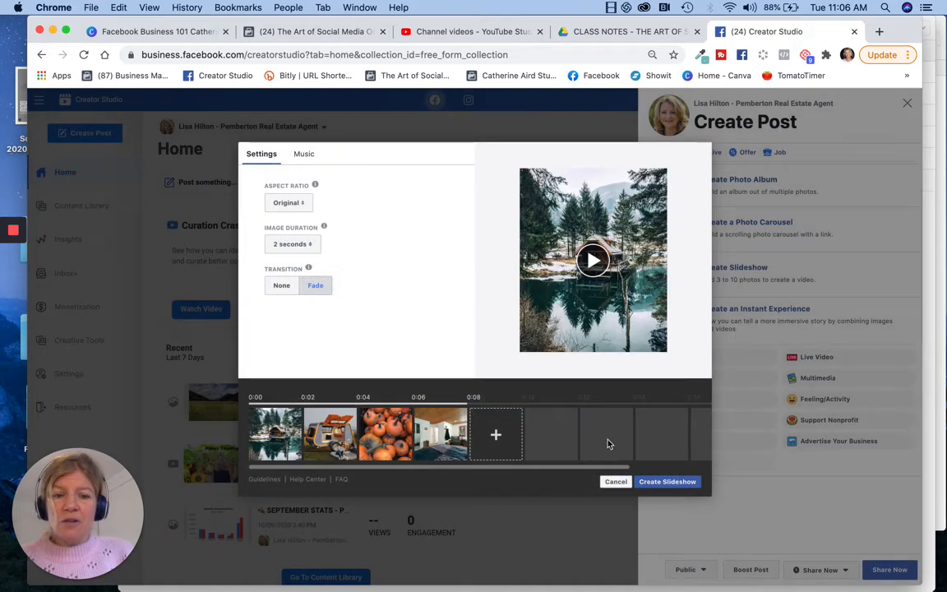
{"action": "left_click", "coordinate": [668, 482]}
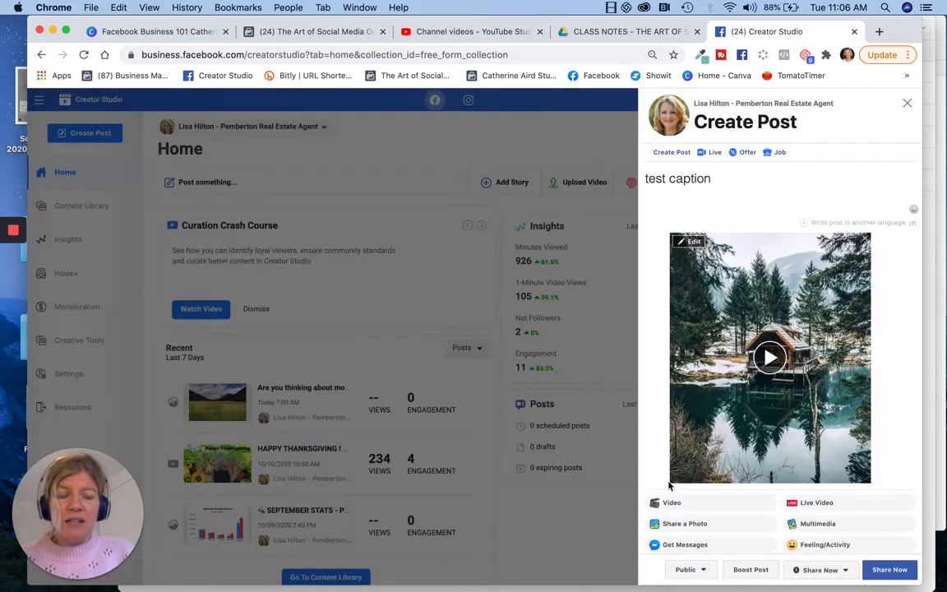
Step: Play the slideshow preview in the post and remove the slideshow from it
{"action": "left_click", "coordinate": [772, 358]}
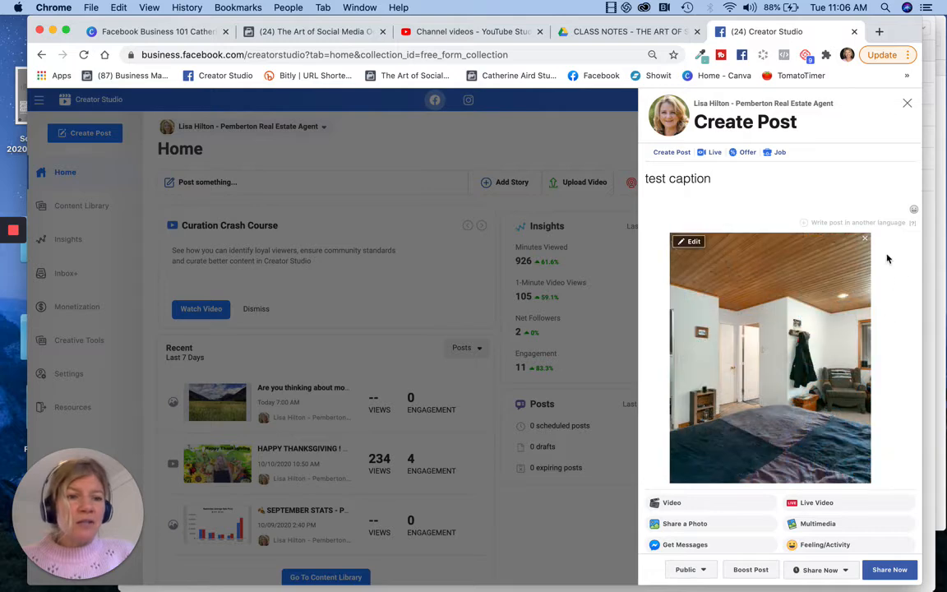
{"action": "left_click", "coordinate": [866, 240]}
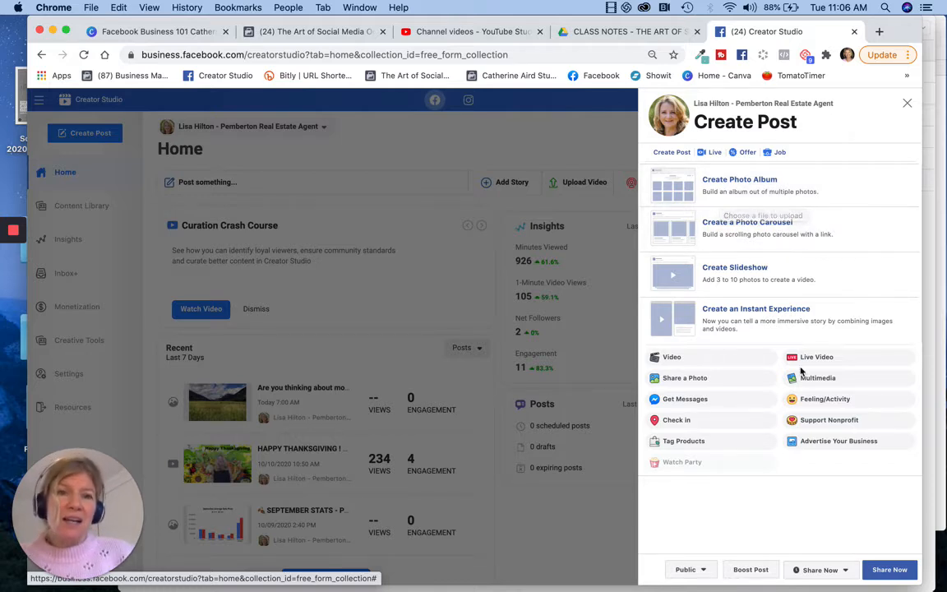
{"action": "scroll", "coordinate": [799, 457], "scroll_direction": "down", "scroll_amount": 1}
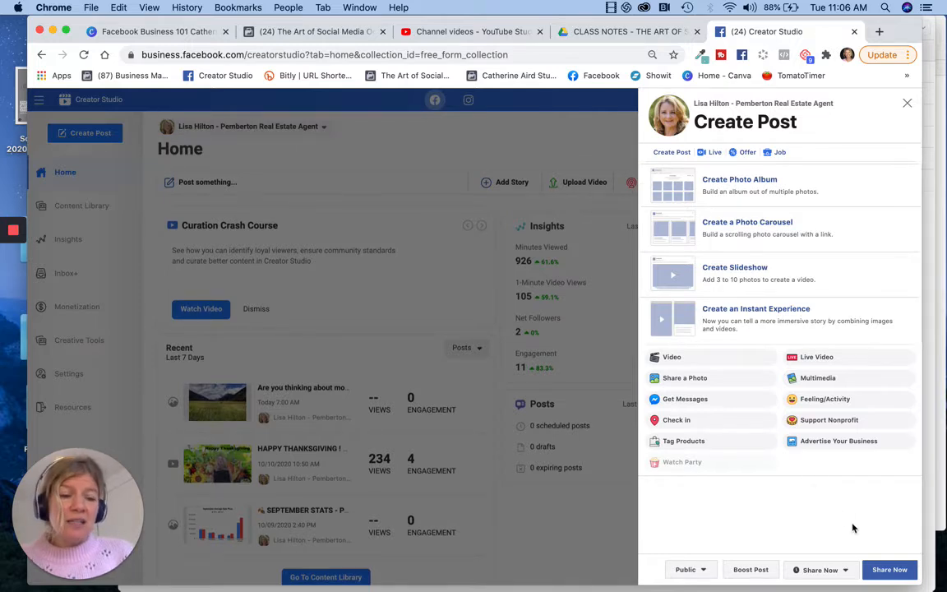
Step: Try scheduling the post for 10/15/2020, cancel the schedule and discard the unfinished post
{"action": "left_click", "coordinate": [847, 571]}
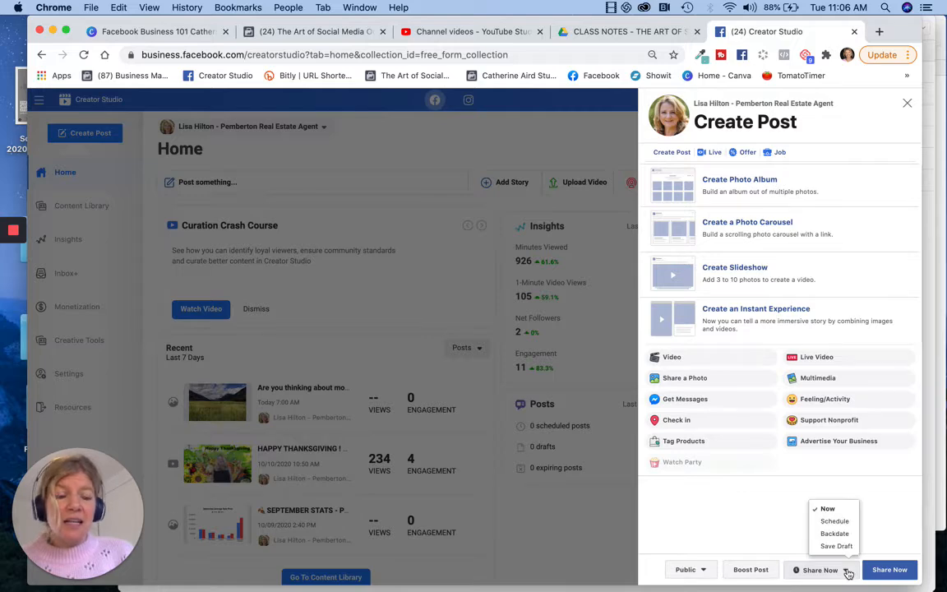
{"action": "left_click", "coordinate": [835, 522]}
{"action": "left_click", "coordinate": [409, 328]}
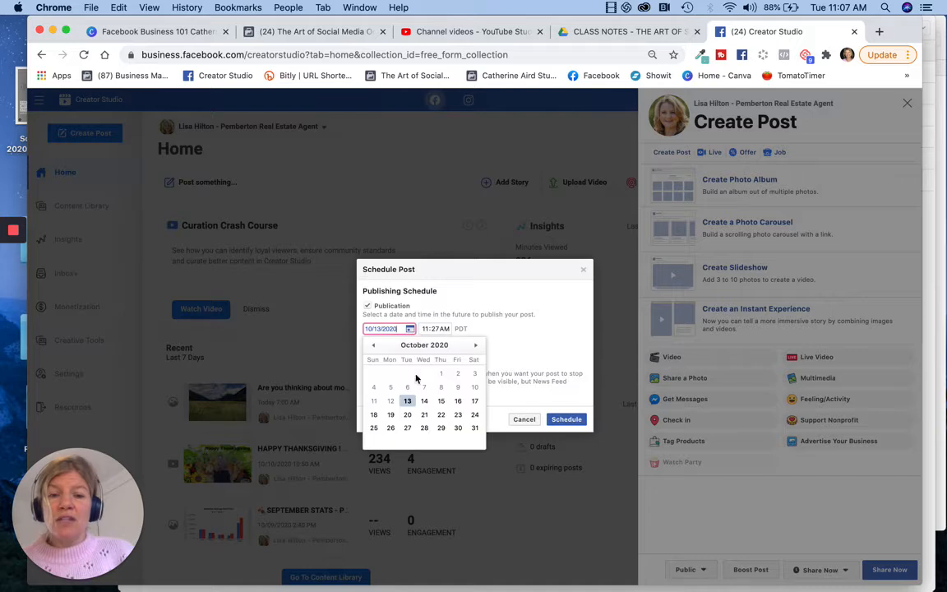
{"action": "left_click", "coordinate": [440, 400]}
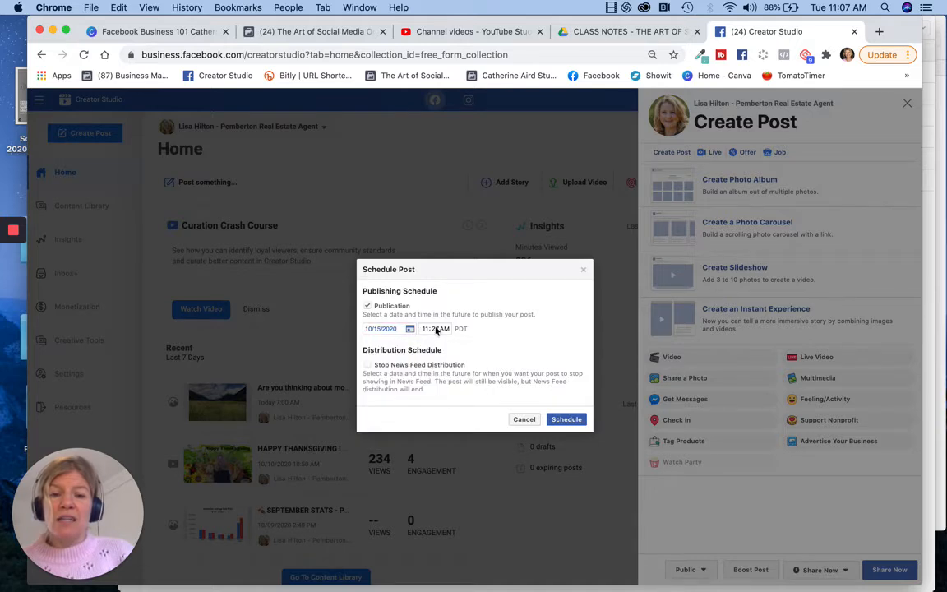
{"action": "left_click", "coordinate": [523, 420]}
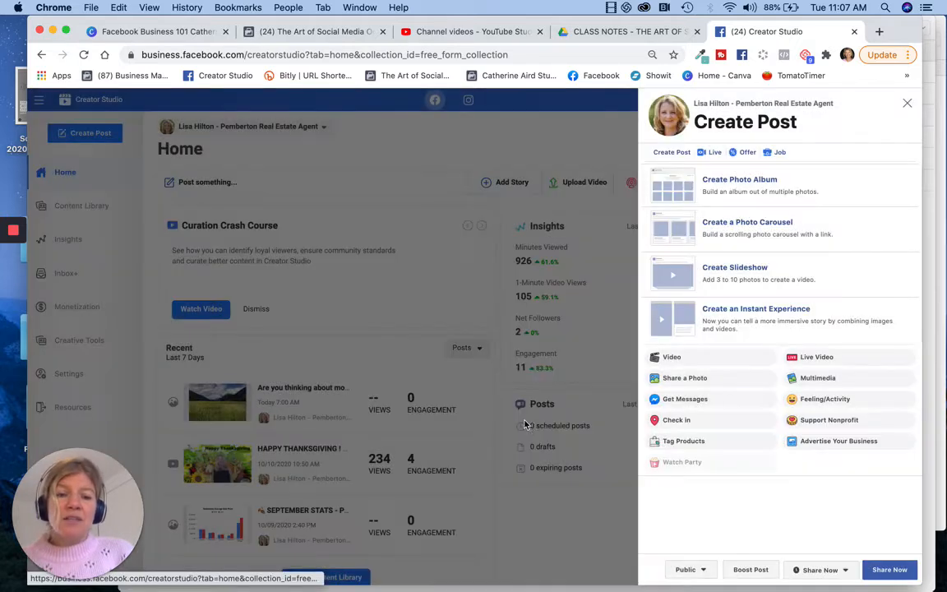
{"action": "left_click", "coordinate": [907, 103]}
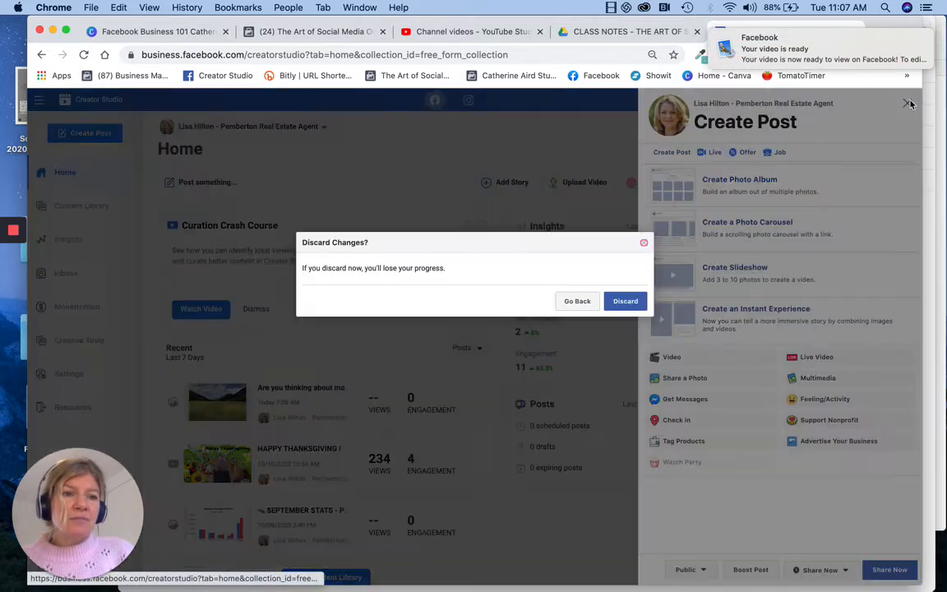
{"action": "left_click", "coordinate": [625, 301]}
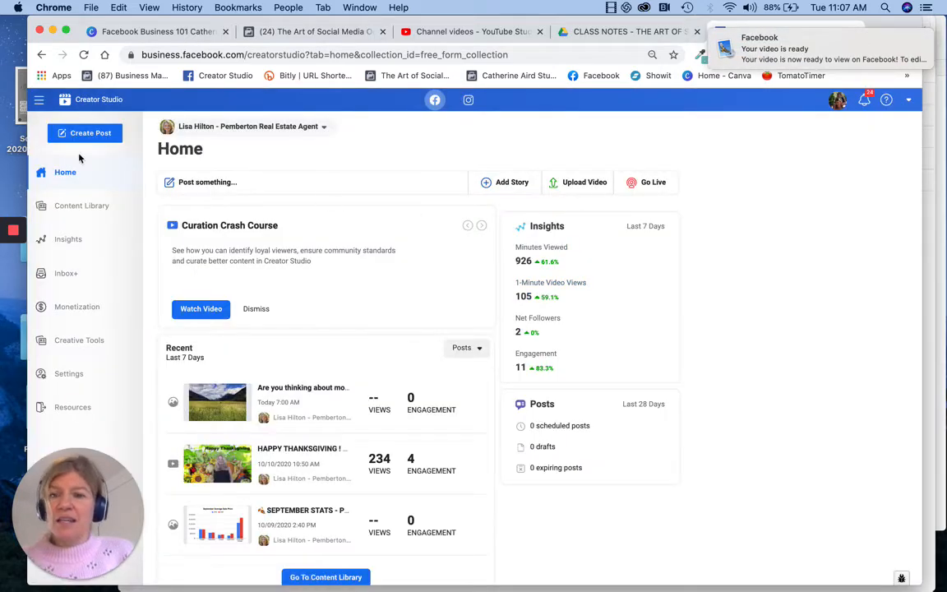
Step: Open the Content Library's posts and look through the list of managed pages that can be viewed
{"action": "left_click", "coordinate": [81, 211]}
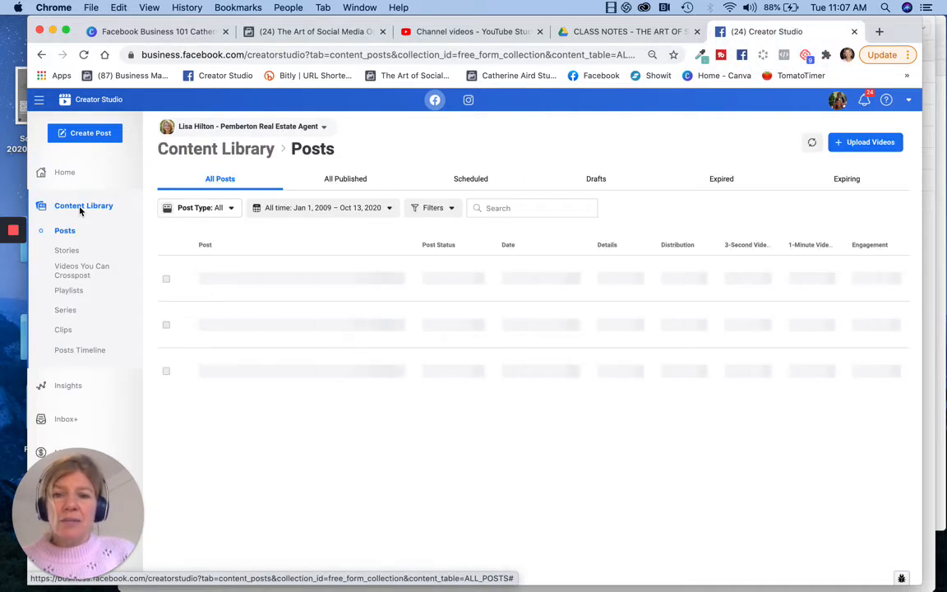
{"action": "left_click", "coordinate": [246, 126]}
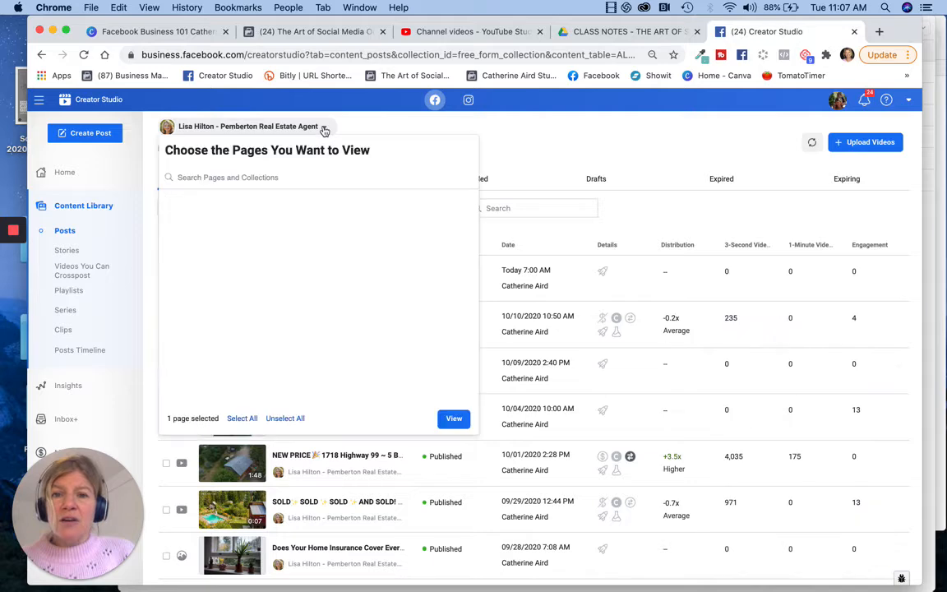
{"action": "scroll", "coordinate": [264, 238], "scroll_direction": "down", "scroll_amount": 5}
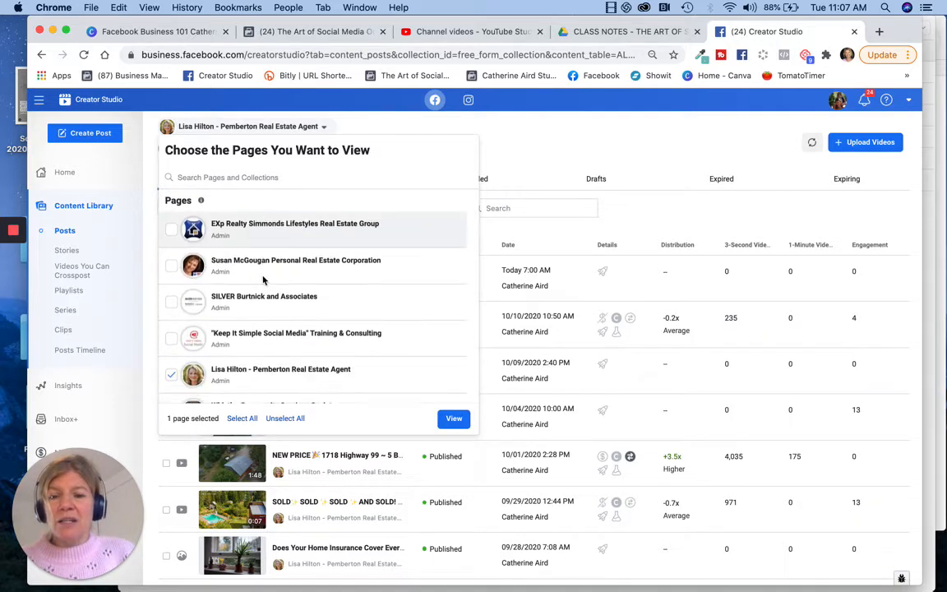
{"action": "scroll", "coordinate": [262, 277], "scroll_direction": "down", "scroll_amount": 3}
{"action": "scroll", "coordinate": [246, 263], "scroll_direction": "up", "scroll_amount": 8}
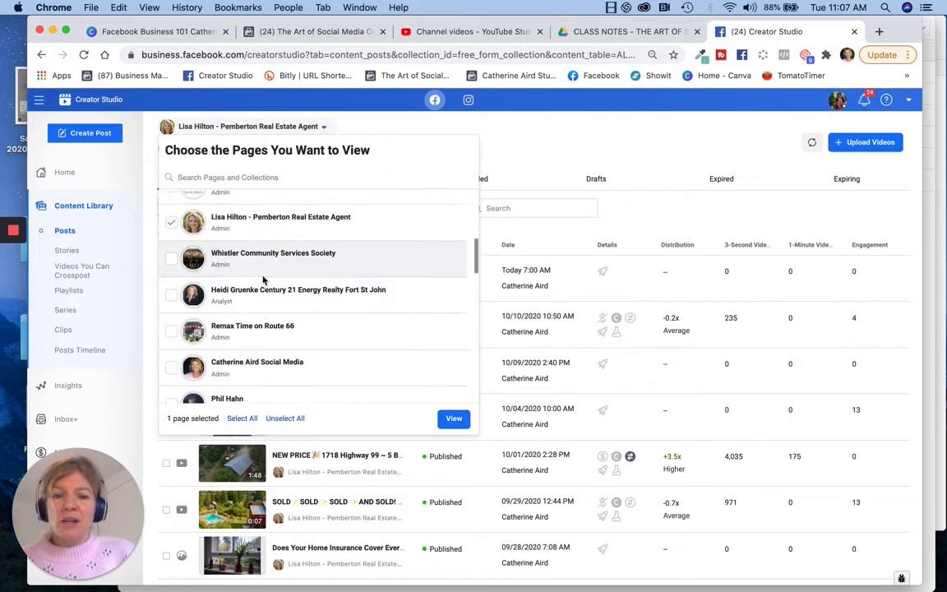
{"action": "left_click", "coordinate": [530, 132]}
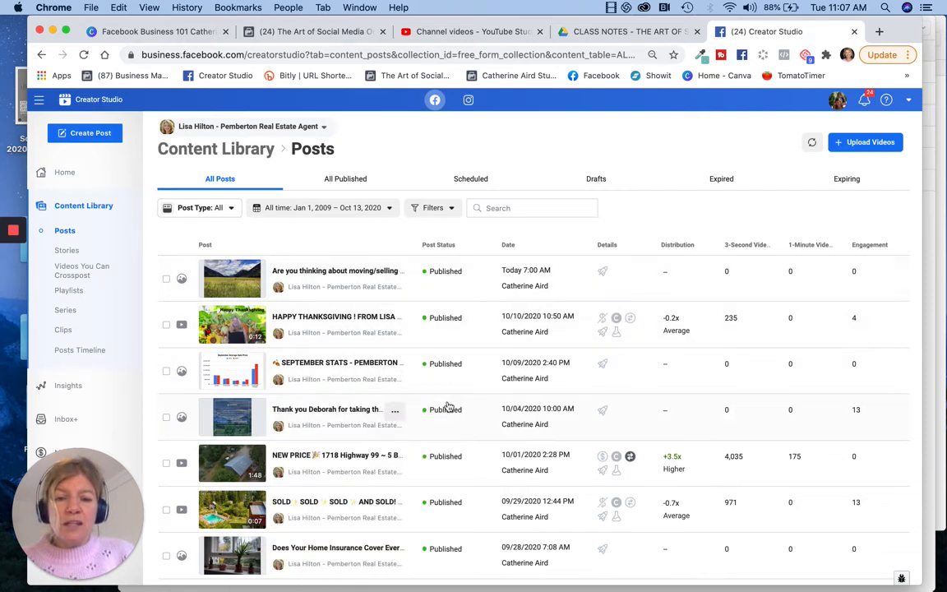
Step: Show only the scheduled posts in the Content Library
{"action": "left_click", "coordinate": [463, 181]}
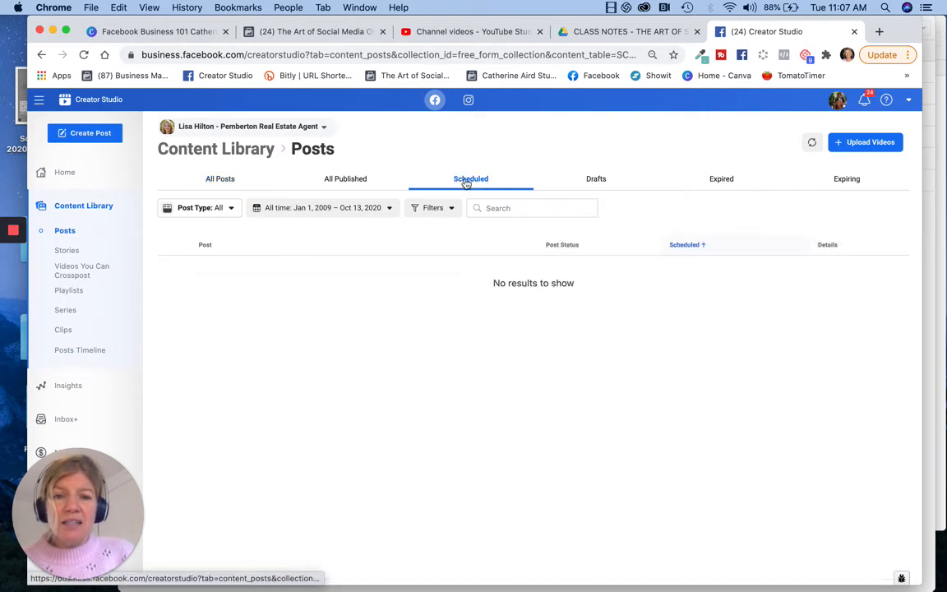
Step: Add the SILVER Burtnick and Associates page to the pages whose scheduled posts are viewed
{"action": "left_click", "coordinate": [304, 128]}
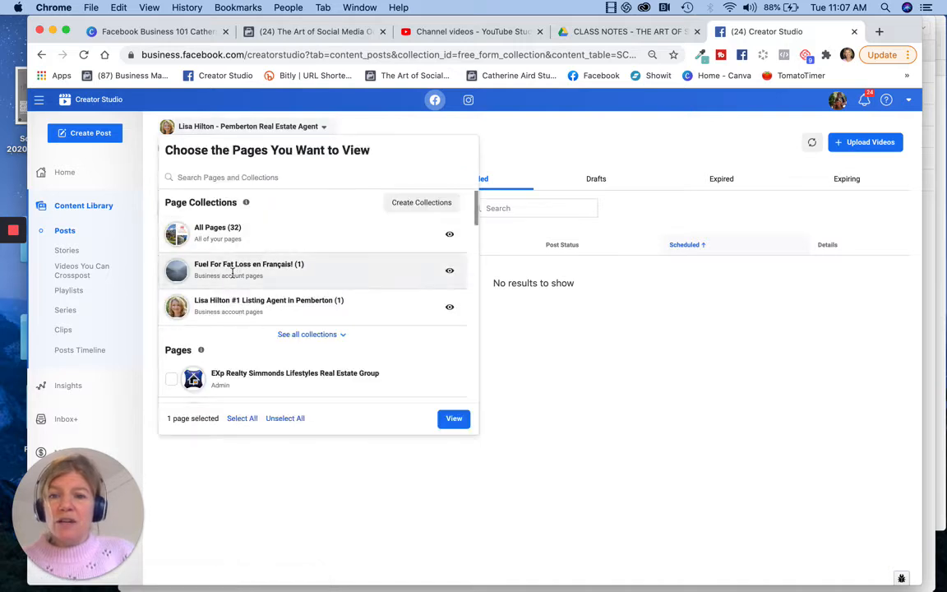
{"action": "scroll", "coordinate": [233, 274], "scroll_direction": "down", "scroll_amount": 5}
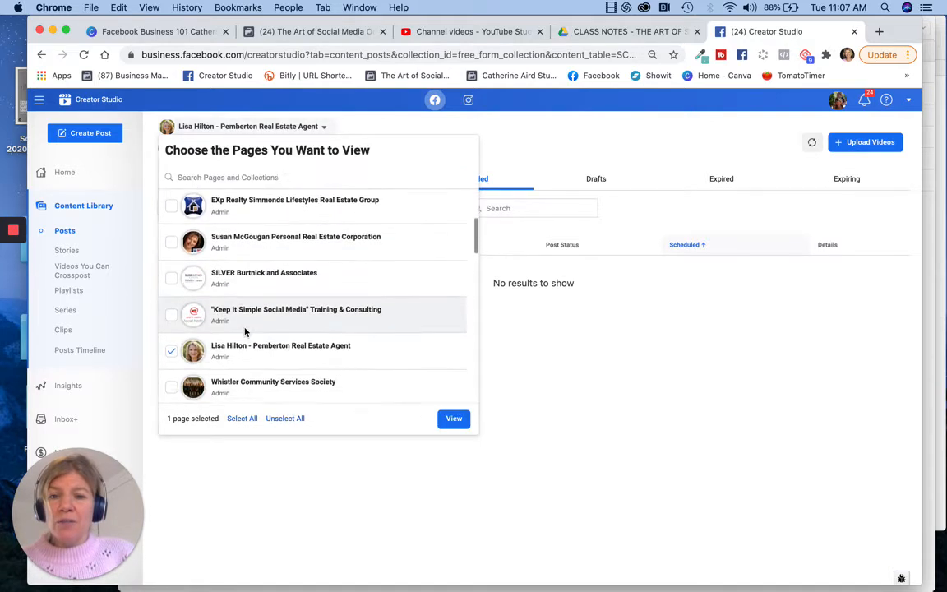
{"action": "left_click", "coordinate": [255, 277]}
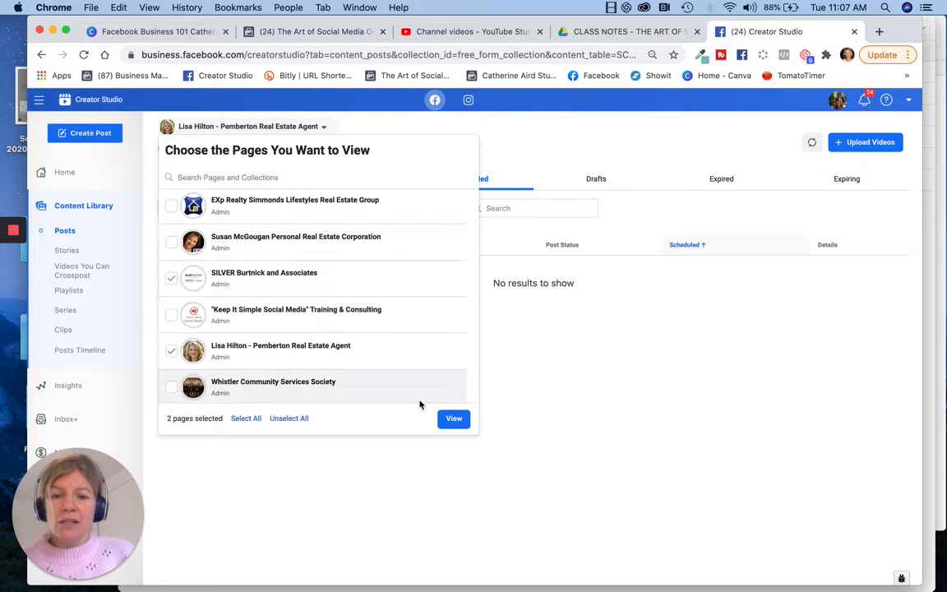
{"action": "left_click", "coordinate": [453, 419]}
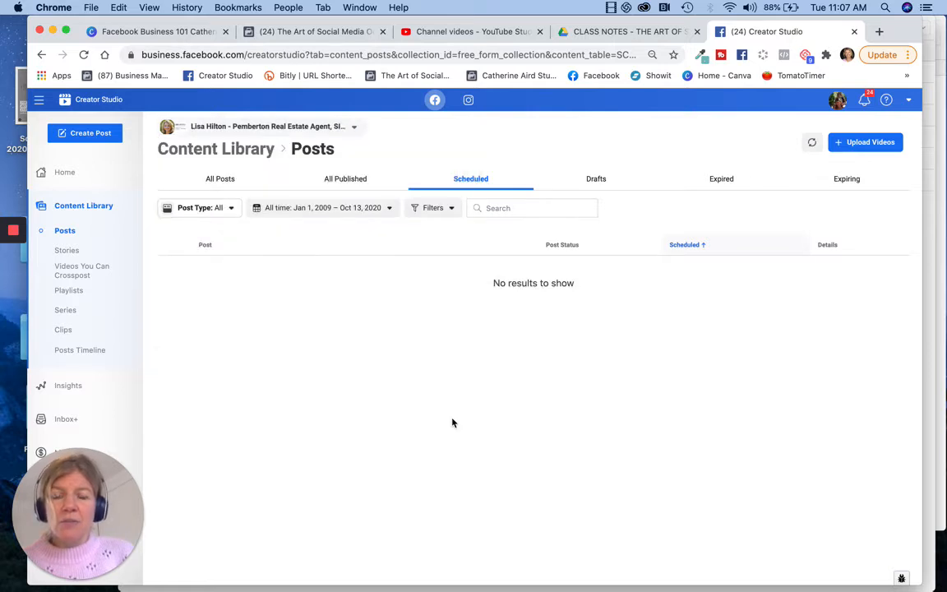
Step: Select all managed pages and view their scheduled posts in the Content Library
{"action": "left_click", "coordinate": [353, 127]}
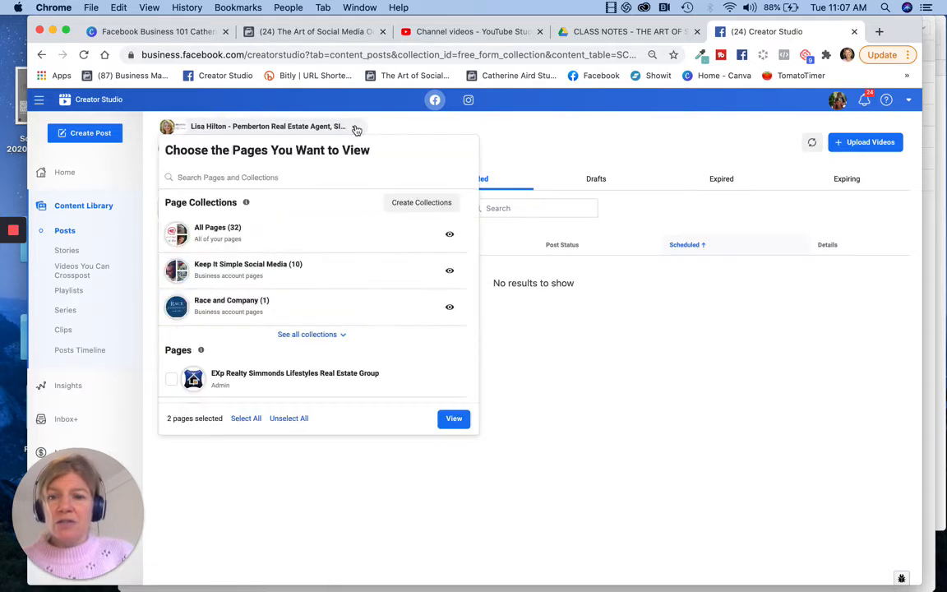
{"action": "left_click", "coordinate": [246, 418]}
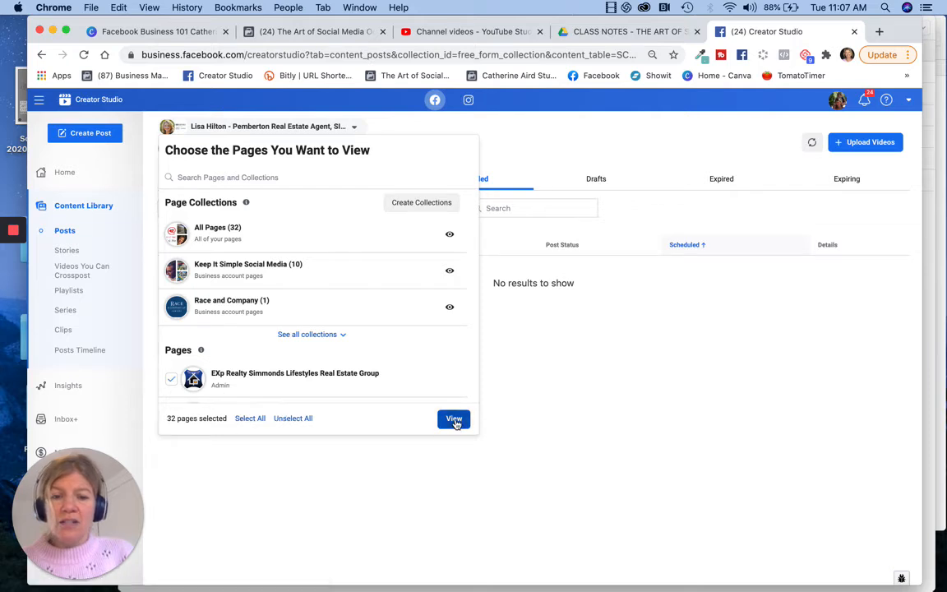
{"action": "left_click", "coordinate": [453, 418]}
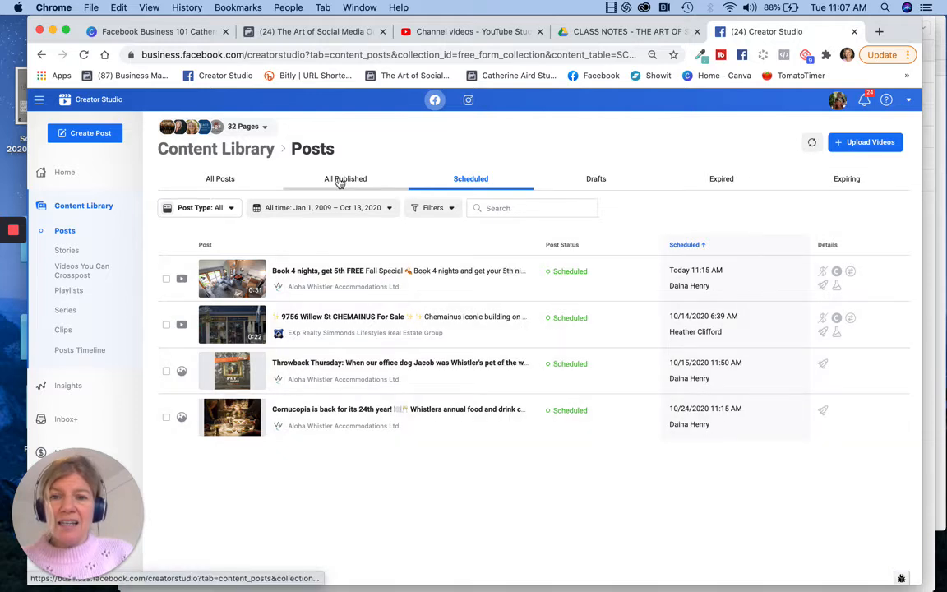
Step: Start crossposting the scheduled "Book 4 nights, get 5th FREE" video to Instagram, view its publishing options and discard the crosspost
{"action": "left_click", "coordinate": [166, 278]}
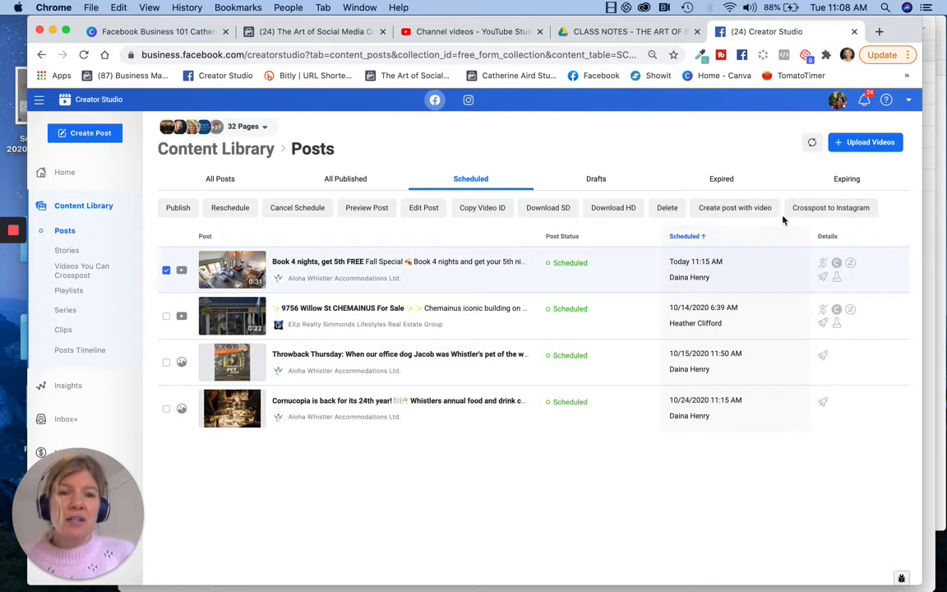
{"action": "left_click", "coordinate": [825, 210]}
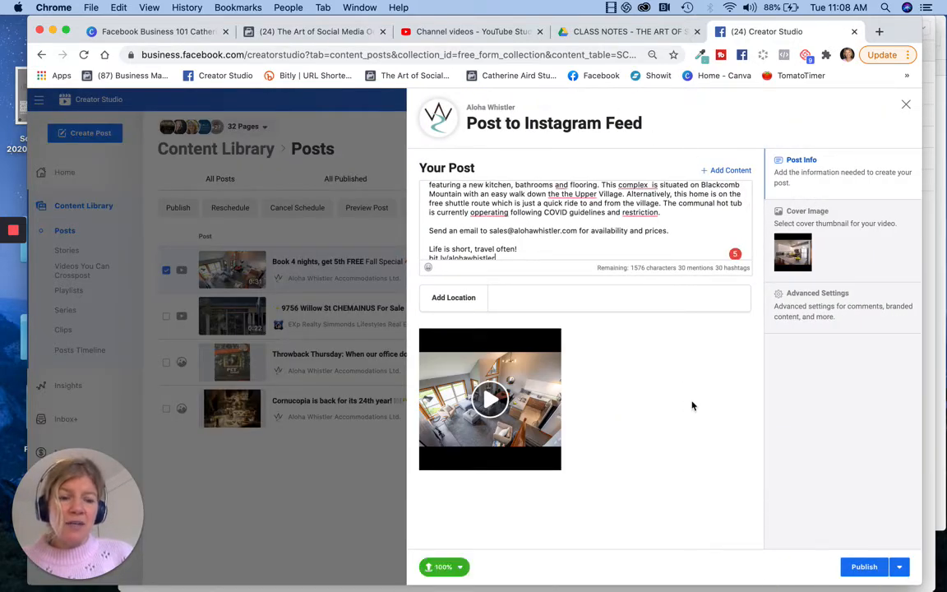
{"action": "left_click", "coordinate": [898, 566]}
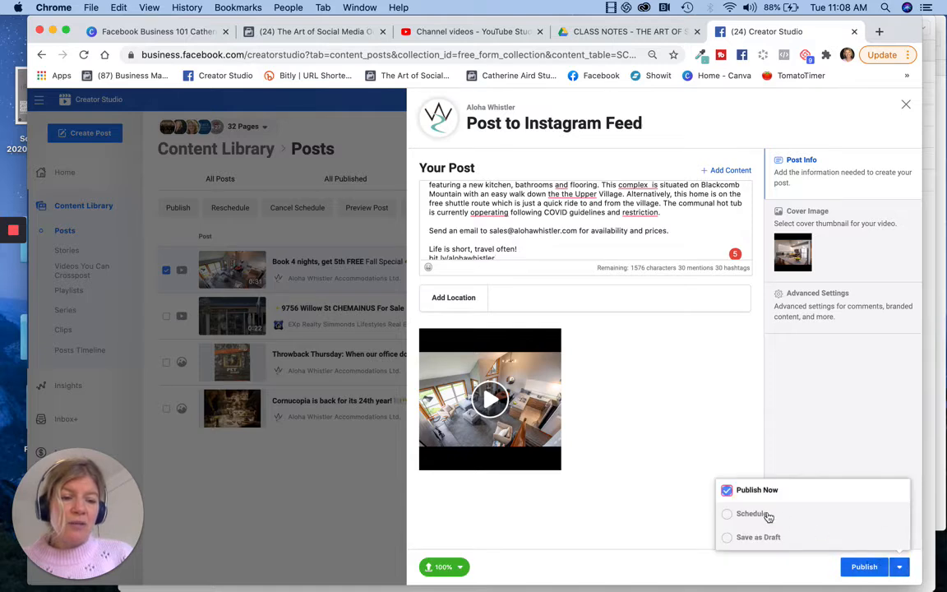
{"action": "left_click", "coordinate": [905, 104]}
{"action": "left_click", "coordinate": [632, 310]}
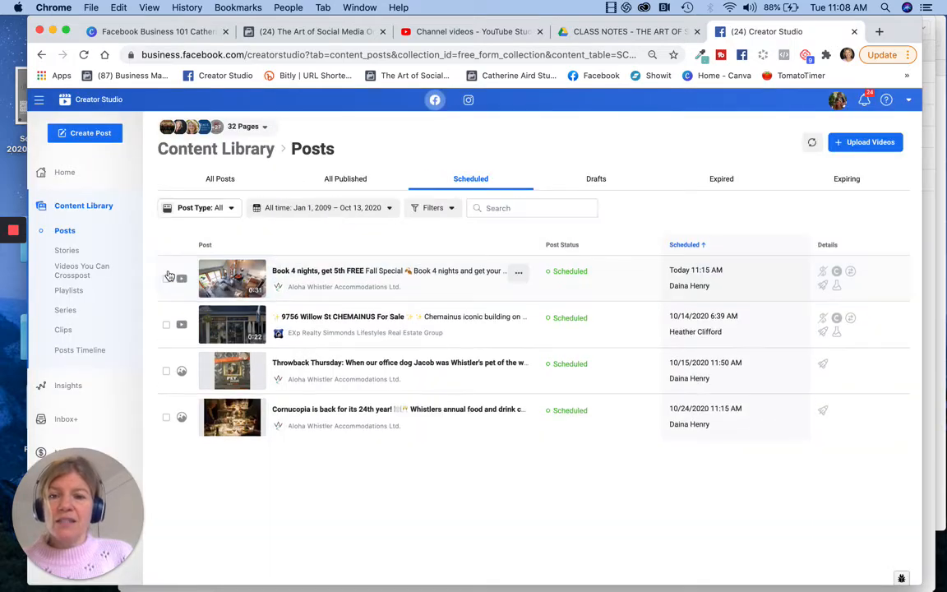
{"action": "left_click", "coordinate": [86, 135]}
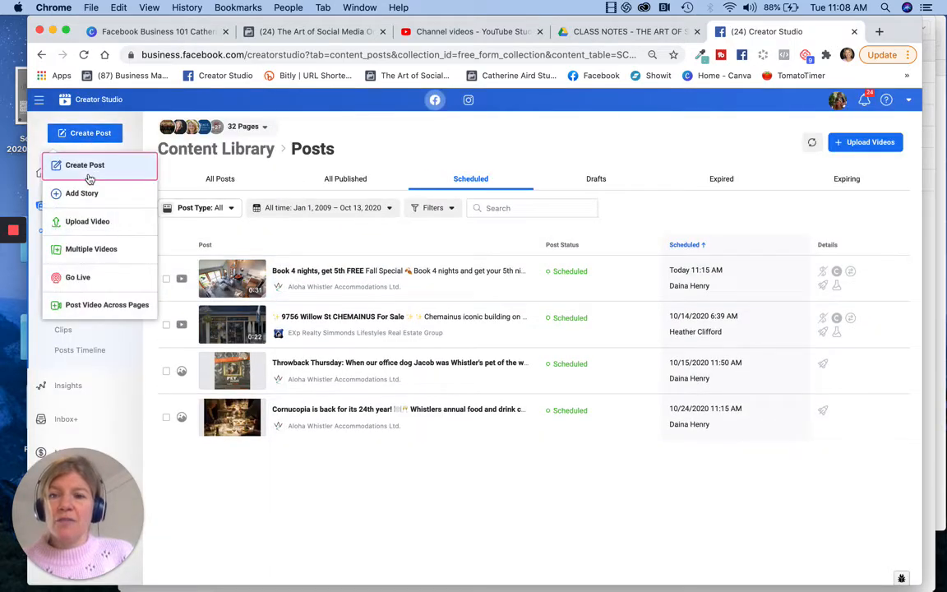
{"action": "left_click", "coordinate": [123, 126]}
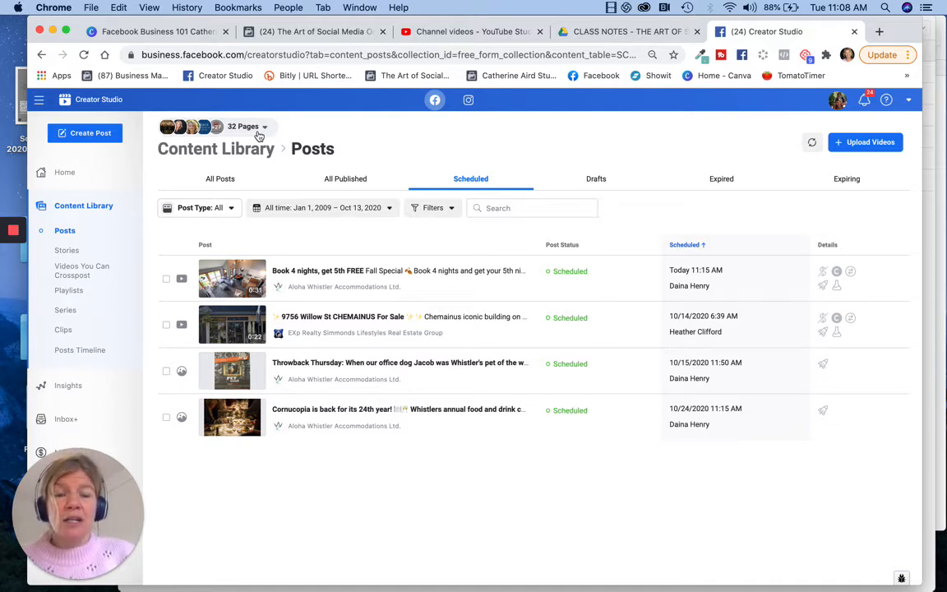
Step: Switch to the Instagram content and start a new Instagram Feed post for the consultant's own social media account
{"action": "left_click", "coordinate": [469, 101]}
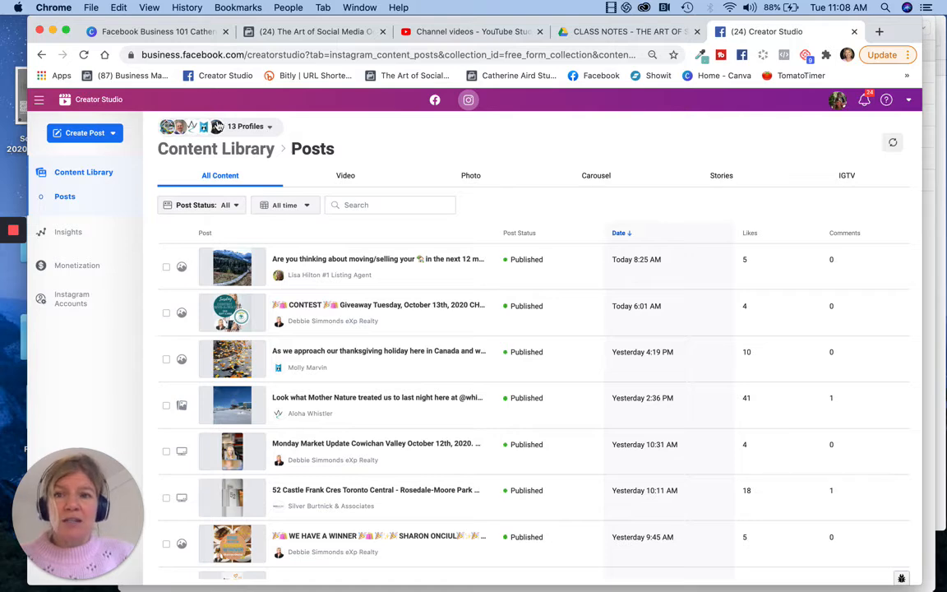
{"action": "left_click", "coordinate": [86, 135]}
{"action": "left_click", "coordinate": [89, 160]}
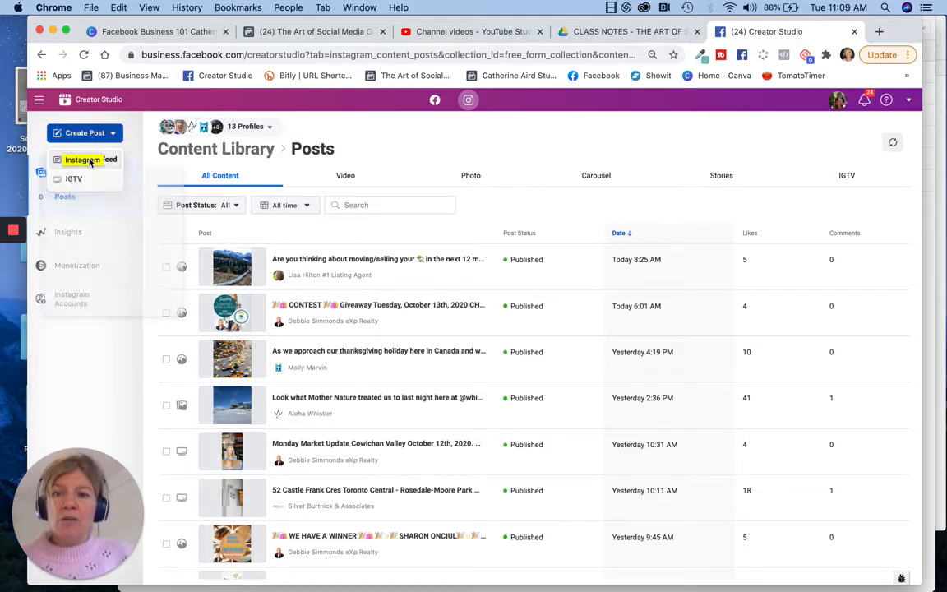
{"action": "scroll", "coordinate": [748, 340], "scroll_direction": "down", "scroll_amount": 4}
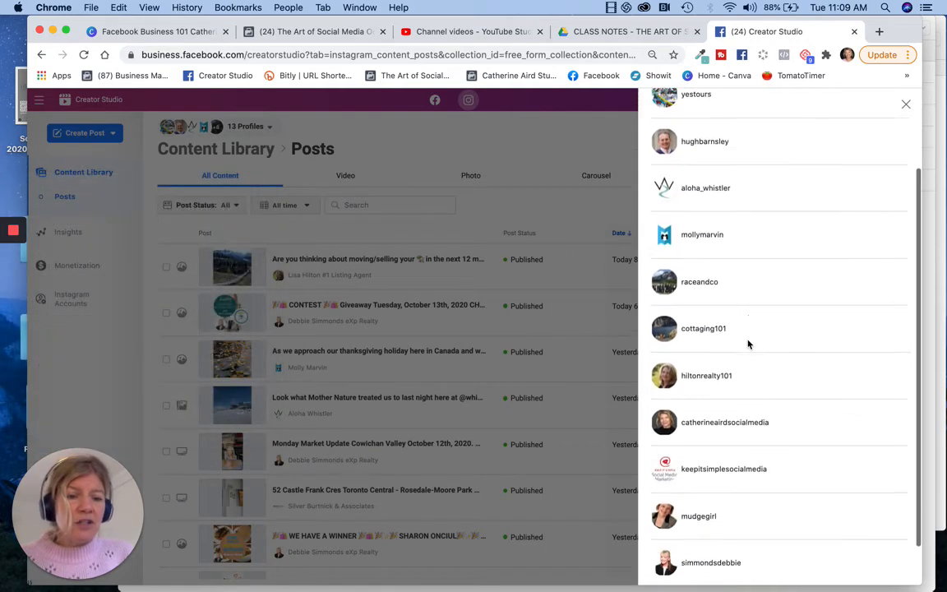
{"action": "left_click", "coordinate": [716, 375]}
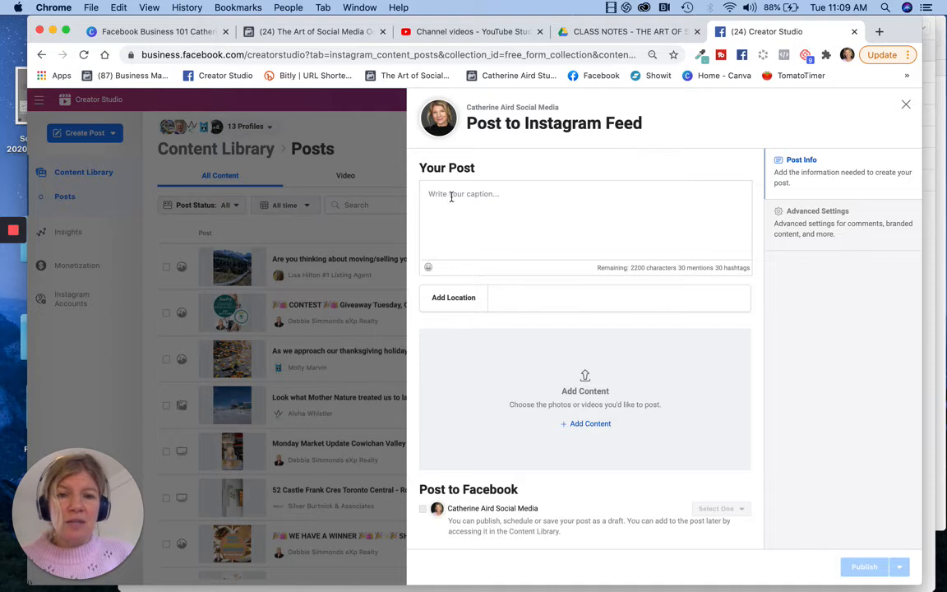
{"action": "left_click", "coordinate": [451, 195]}
{"action": "type", "text": "test caption @fffl"}
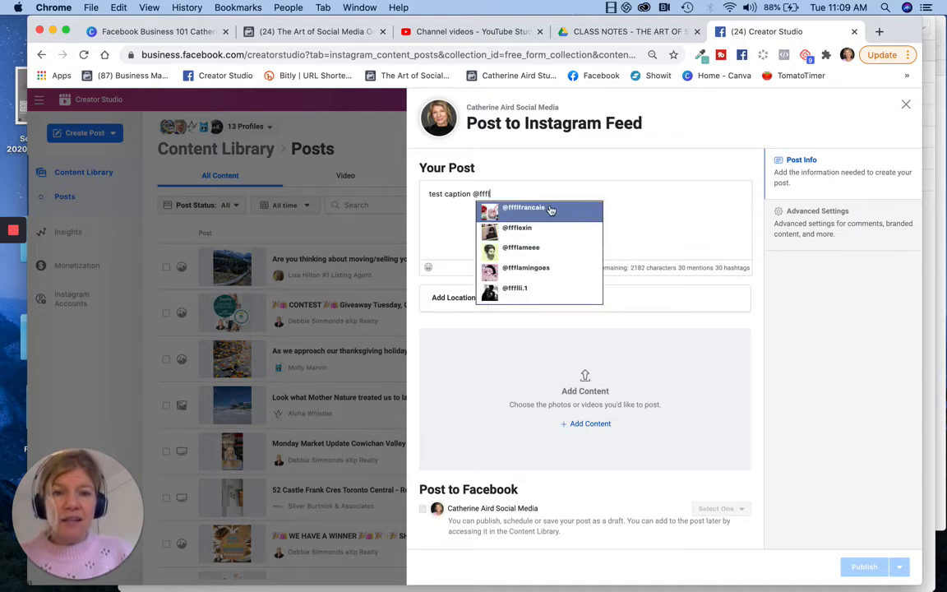
{"action": "left_click", "coordinate": [550, 209]}
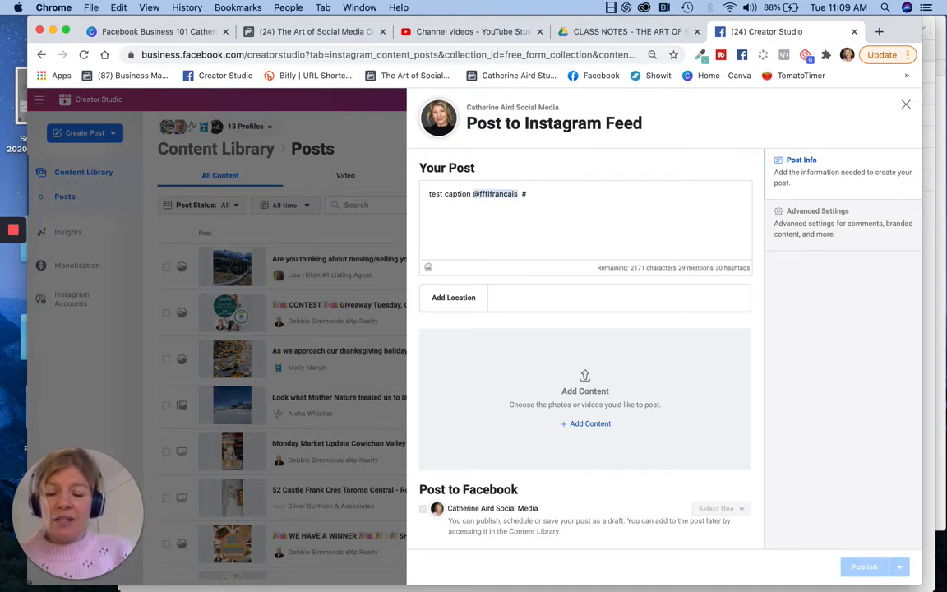
{"action": "type", "text": "#heat"}
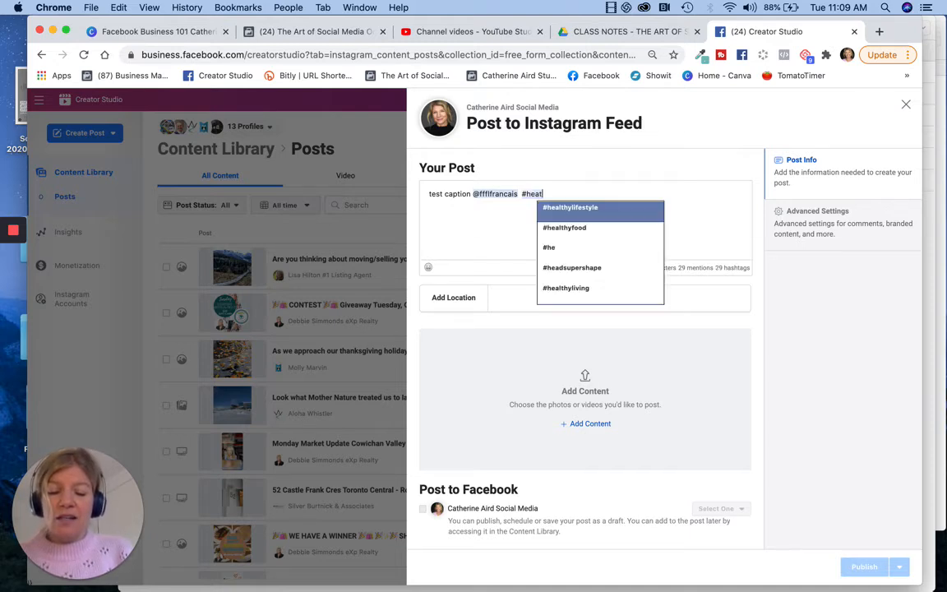
{"action": "key", "text": "BackSpace"}
{"action": "type", "text": "l"}
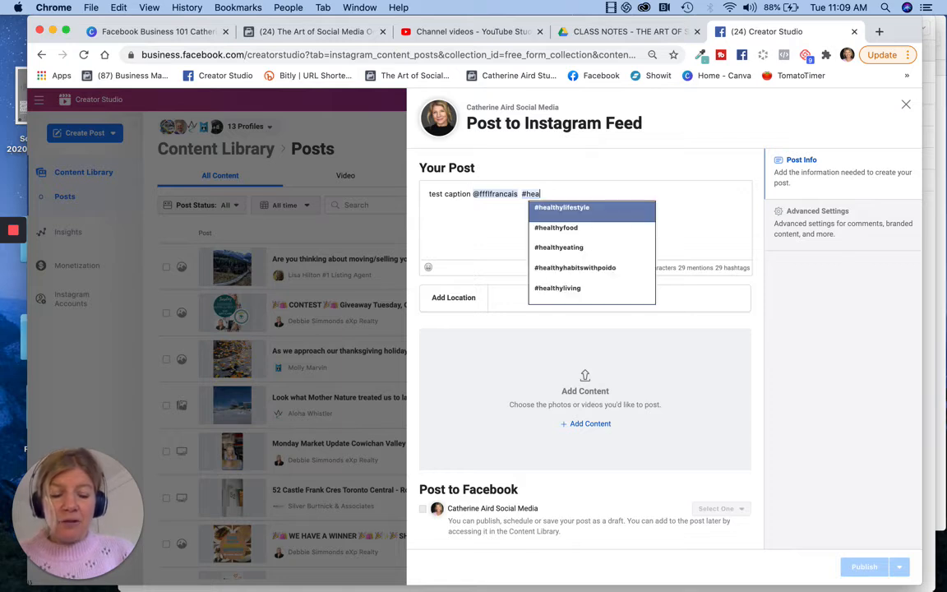
{"action": "type", "text": "thy"}
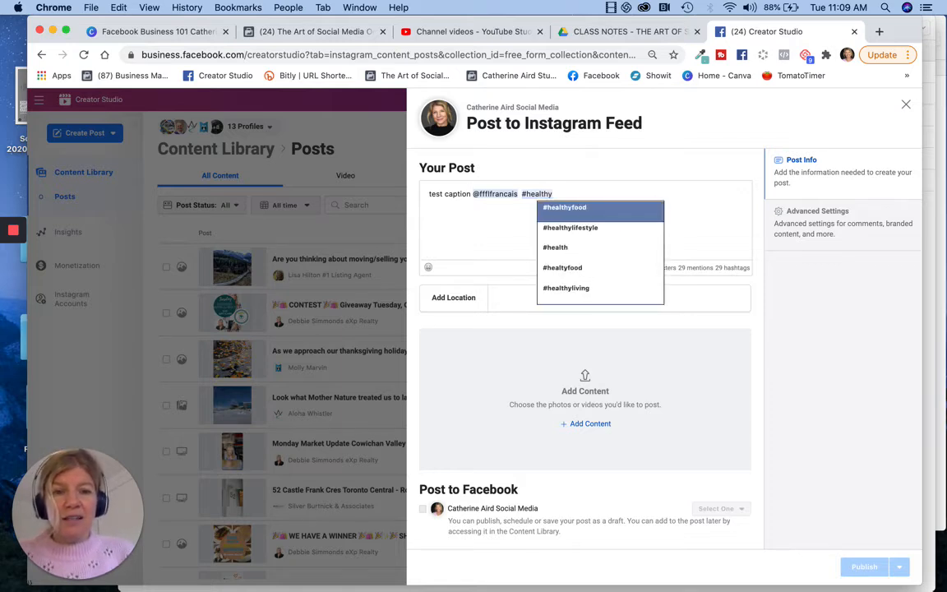
{"action": "left_click", "coordinate": [578, 227]}
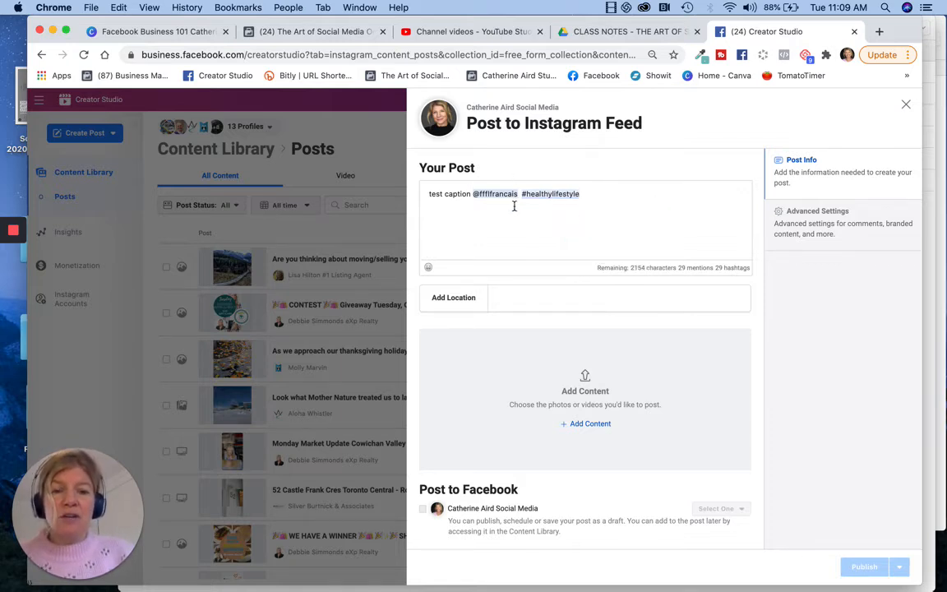
Step: Set the Instagram post's location to Whistler, Canada
{"action": "left_click", "coordinate": [518, 297]}
{"action": "type", "text": "wh"}
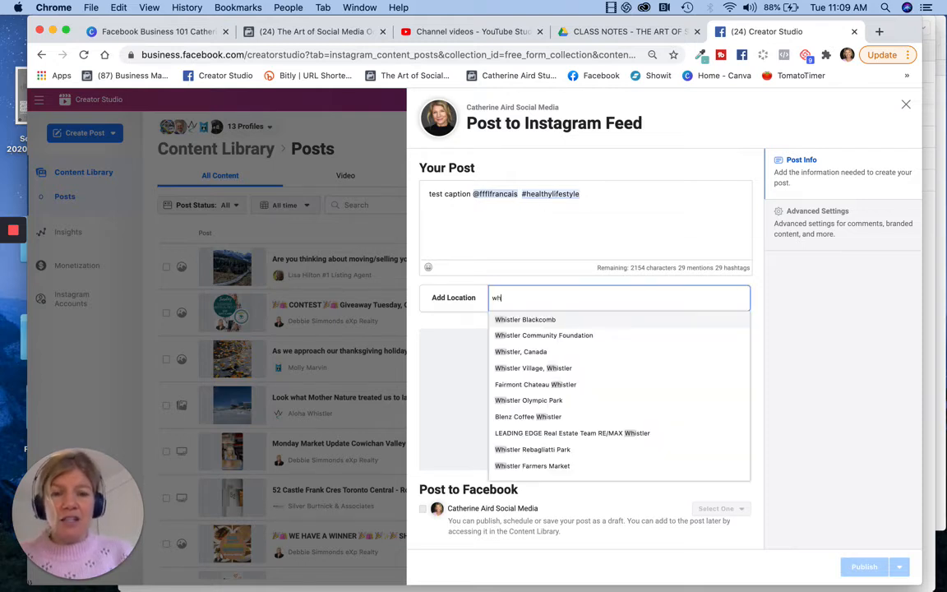
{"action": "left_click", "coordinate": [526, 352]}
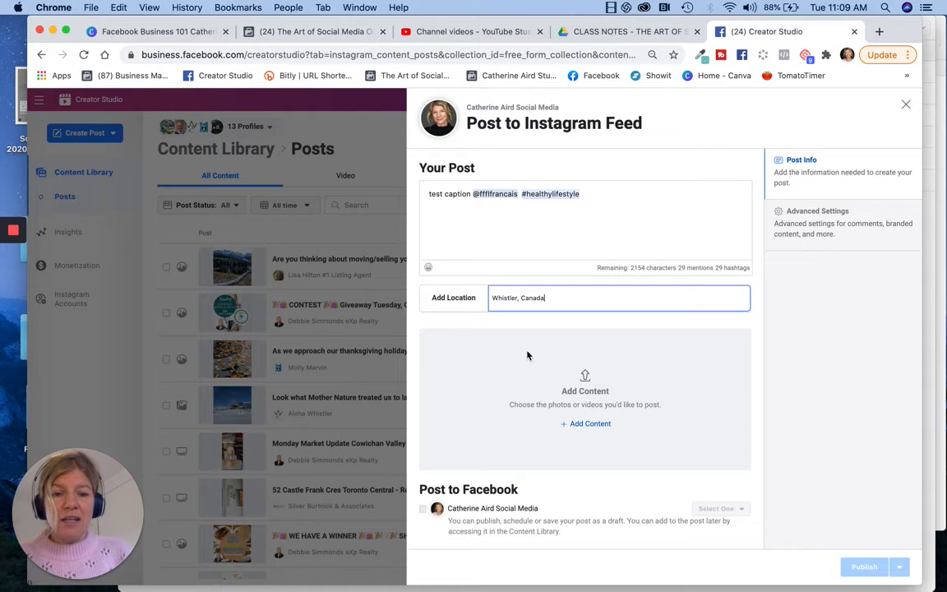
Step: Upload four consecutive images from the Desktop's ASM folder to the post, starting with the 2020-10-06 12.40.28 PM screenshot
{"action": "left_click", "coordinate": [590, 424]}
{"action": "left_click", "coordinate": [592, 447]}
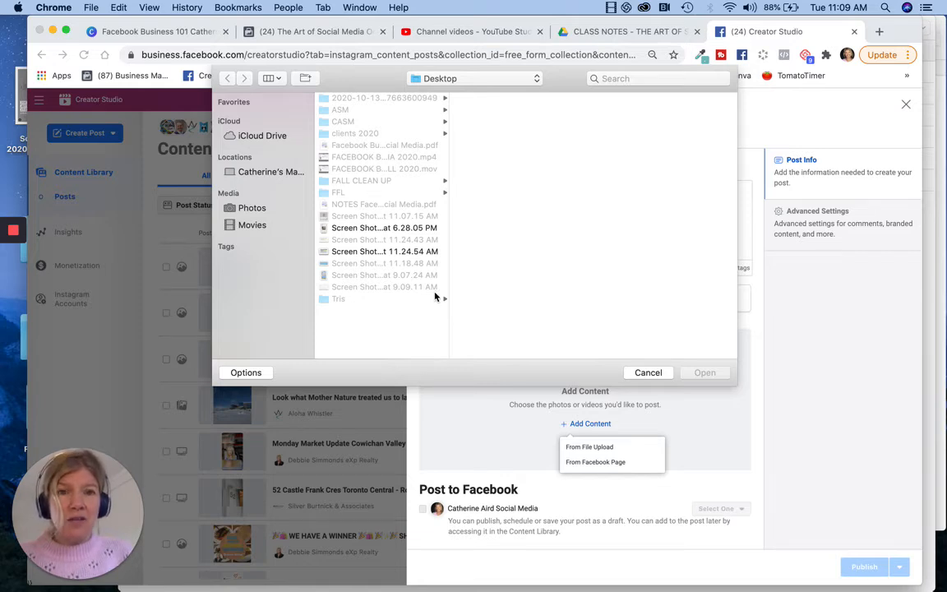
{"action": "left_click", "coordinate": [456, 80]}
{"action": "left_click", "coordinate": [411, 144]}
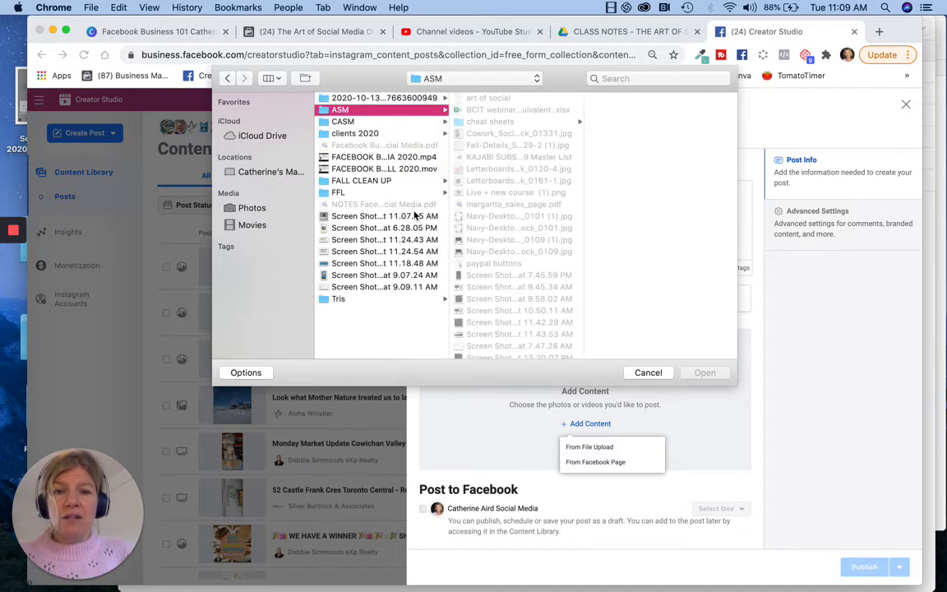
{"action": "scroll", "coordinate": [493, 277], "scroll_direction": "down", "scroll_amount": 5}
{"action": "left_click", "coordinate": [499, 274]}
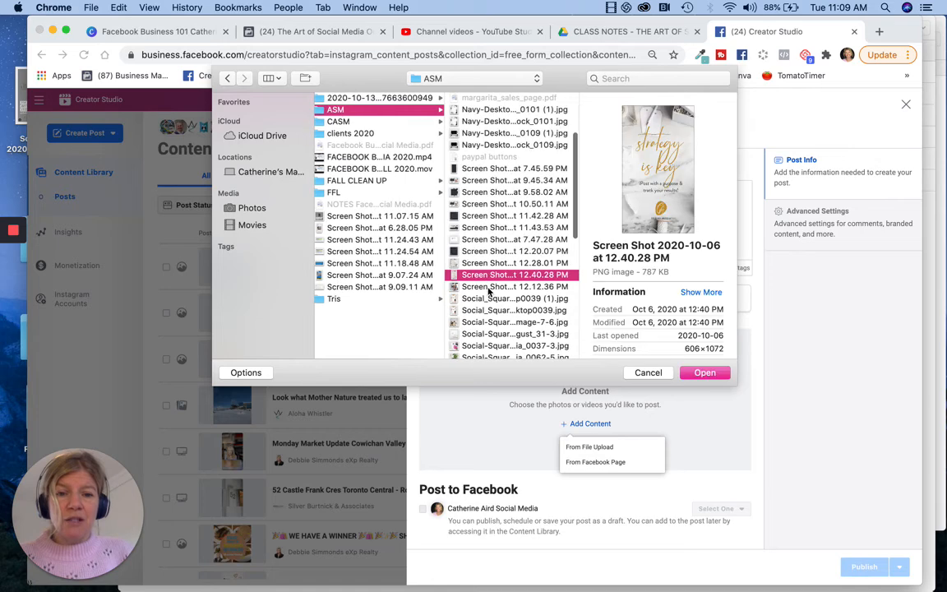
{"action": "left_click", "coordinate": [489, 286], "text": "shift"}
{"action": "left_click", "coordinate": [489, 298], "text": "shift"}
{"action": "left_click", "coordinate": [487, 310], "text": "shift"}
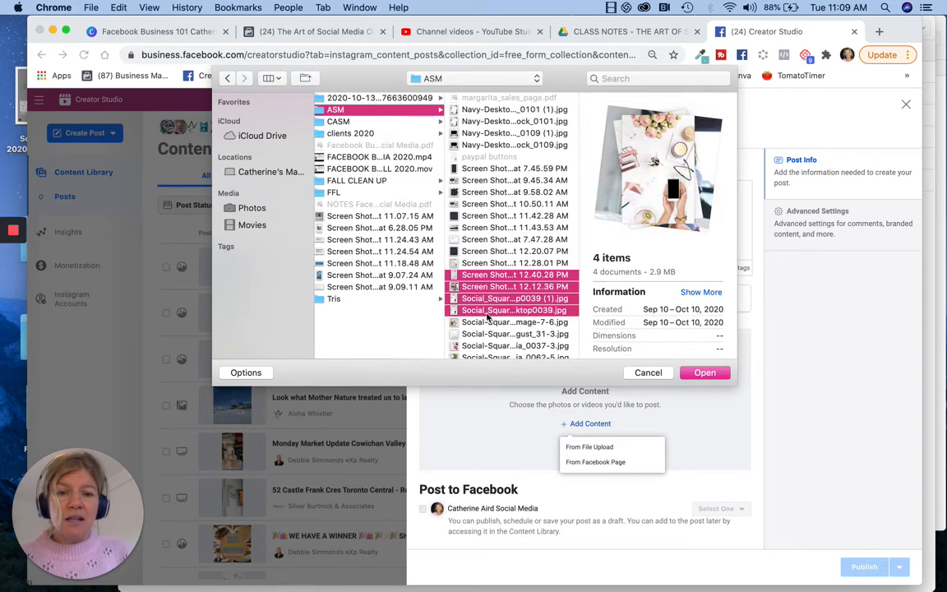
{"action": "left_click", "coordinate": [704, 373]}
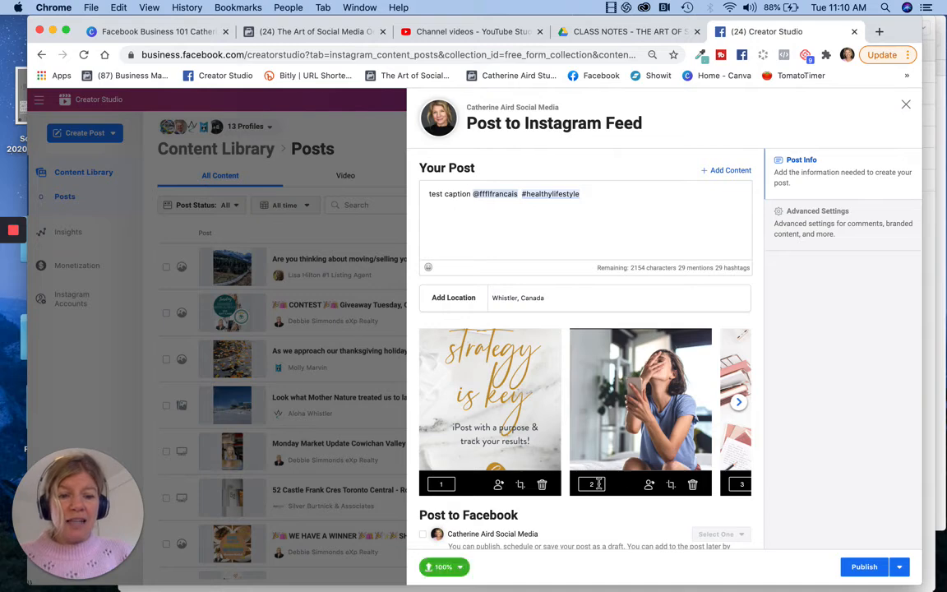
Step: Move the second photo to position 1, and shift the "strategy is key" photo's square crop upward to include the whole title
{"action": "type", "text": "1"}
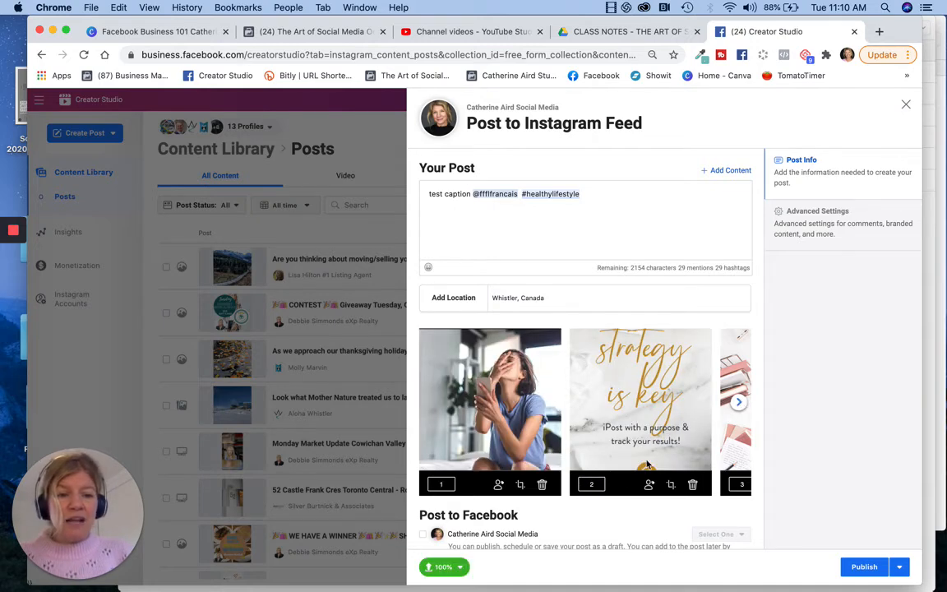
{"action": "left_click", "coordinate": [670, 485]}
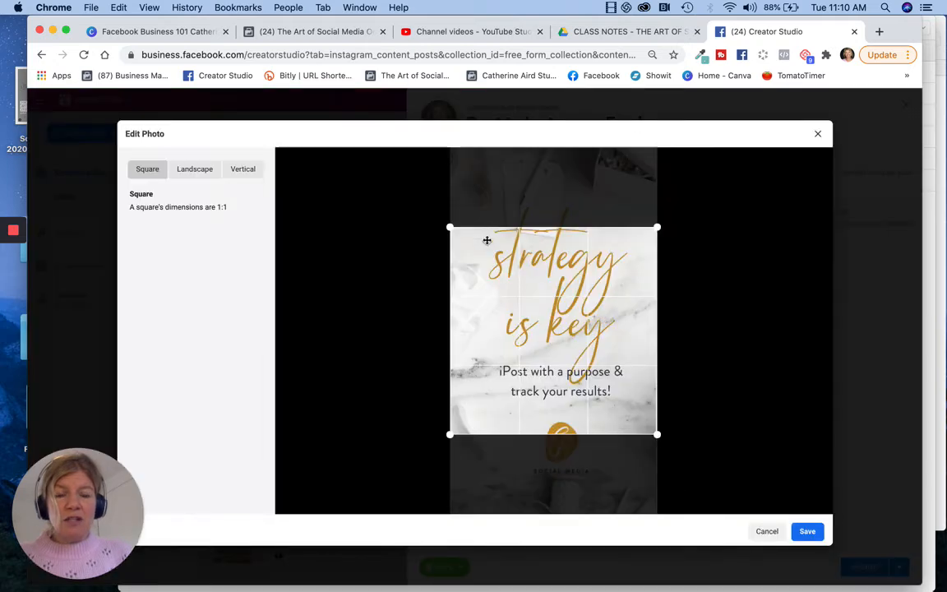
{"action": "left_click_drag", "start_coordinate": [556, 322], "coordinate": [556, 299]}
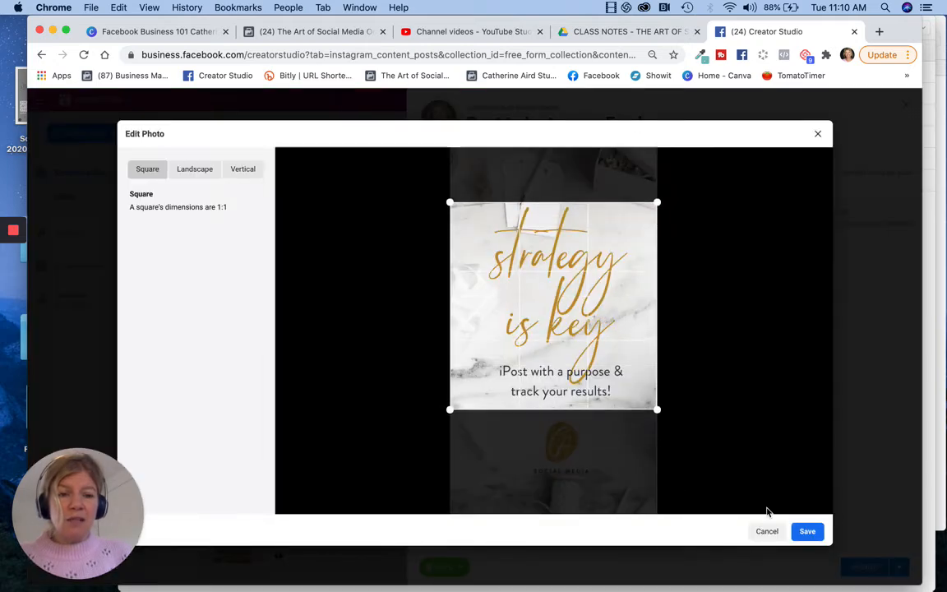
{"action": "left_click", "coordinate": [807, 531]}
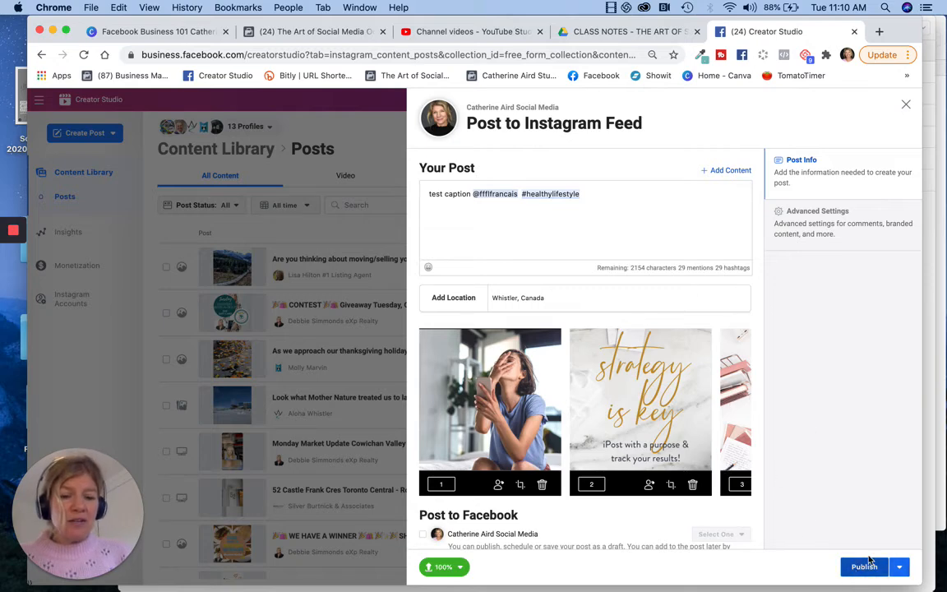
Step: Schedule the Instagram post to publish on Oct 14, 2020 at 7:08 AM
{"action": "left_click", "coordinate": [900, 567]}
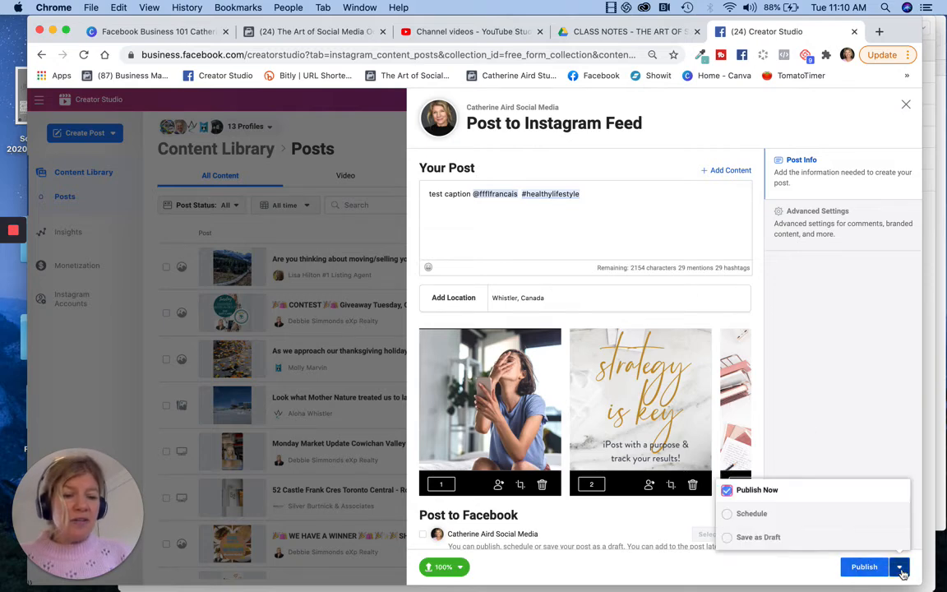
{"action": "left_click", "coordinate": [728, 516]}
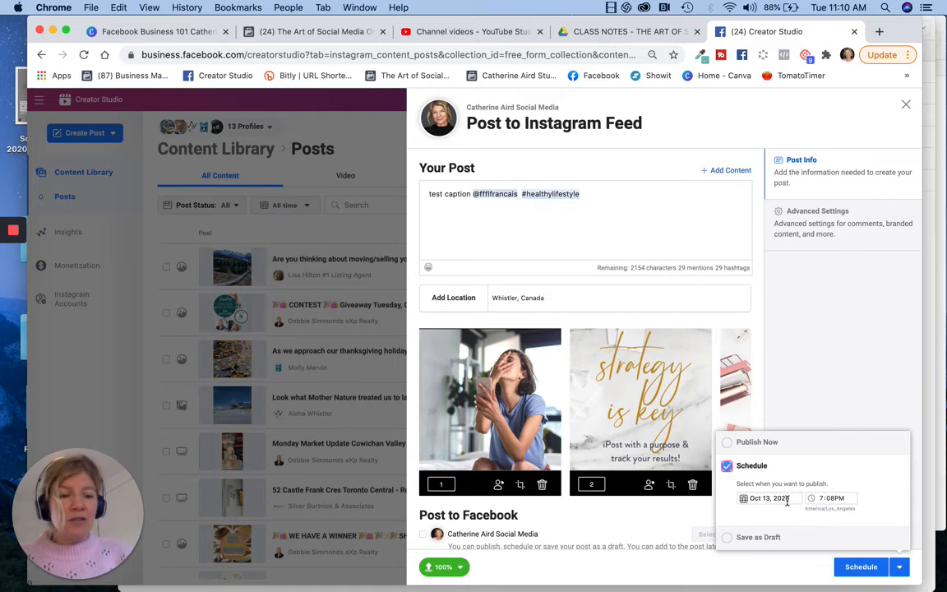
{"action": "left_click", "coordinate": [763, 499]}
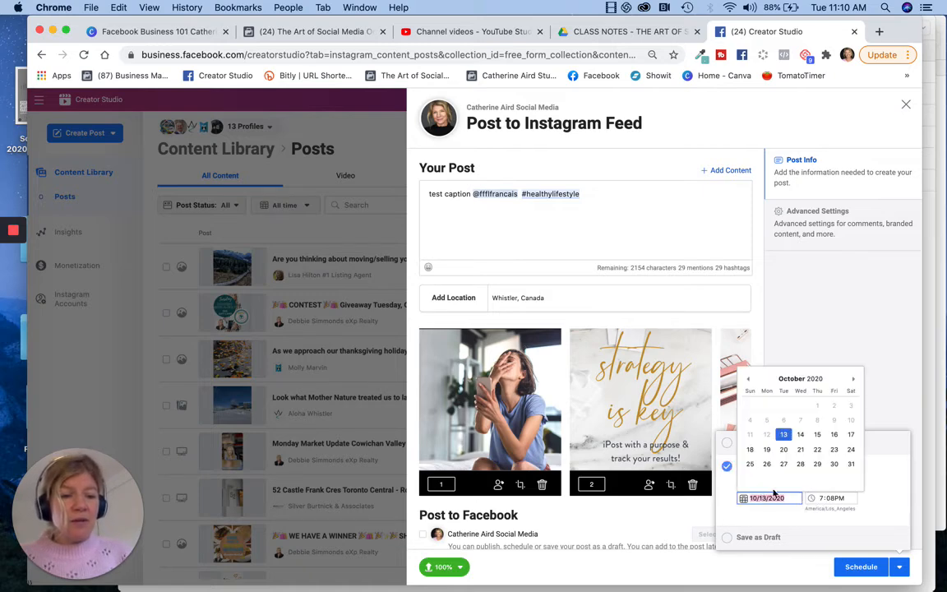
{"action": "left_click", "coordinate": [799, 433]}
{"action": "left_click", "coordinate": [830, 499]}
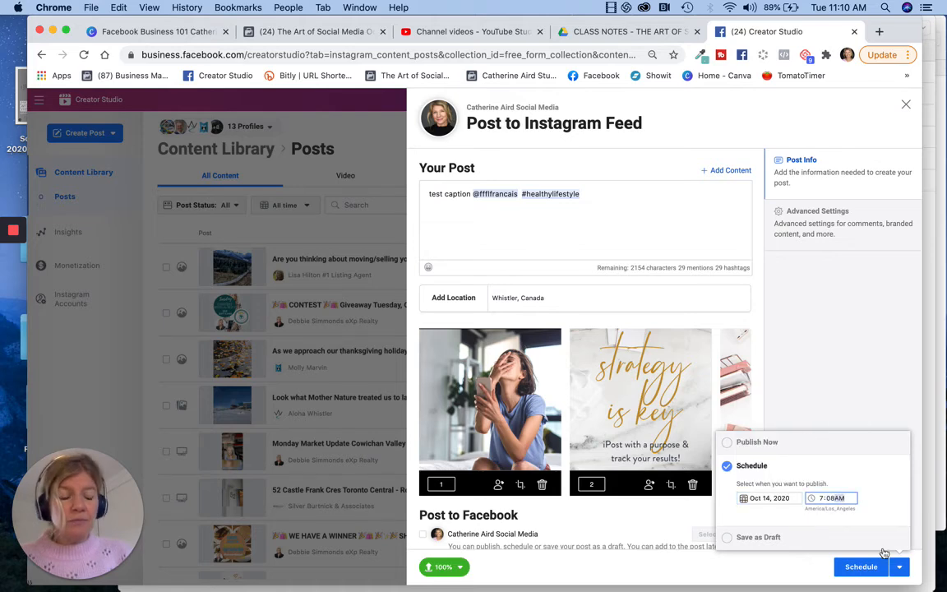
{"action": "left_click", "coordinate": [860, 566]}
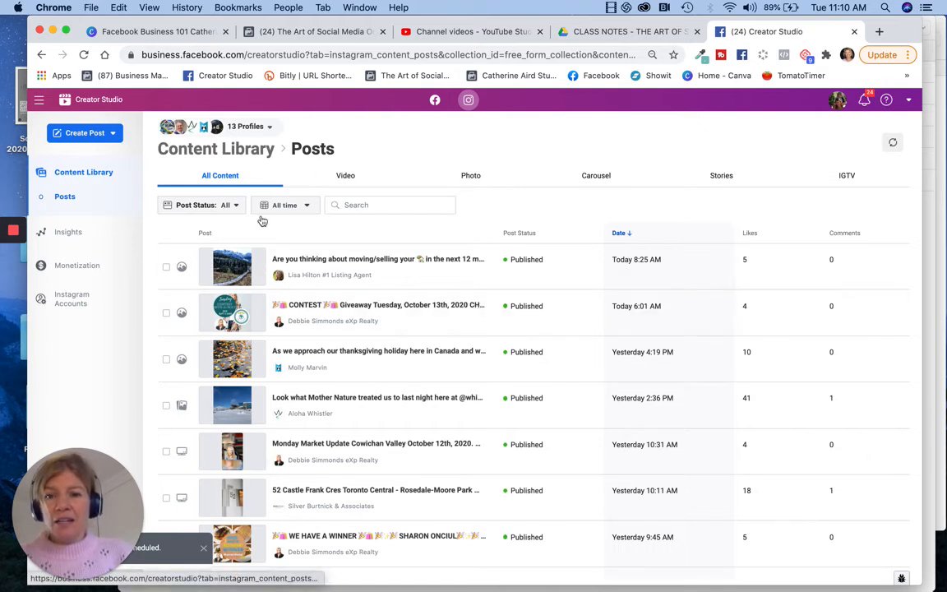
Step: Reload the Content Library and filter the Instagram posts by Scheduled status
{"action": "left_click", "coordinate": [84, 55]}
{"action": "left_click", "coordinate": [570, 216]}
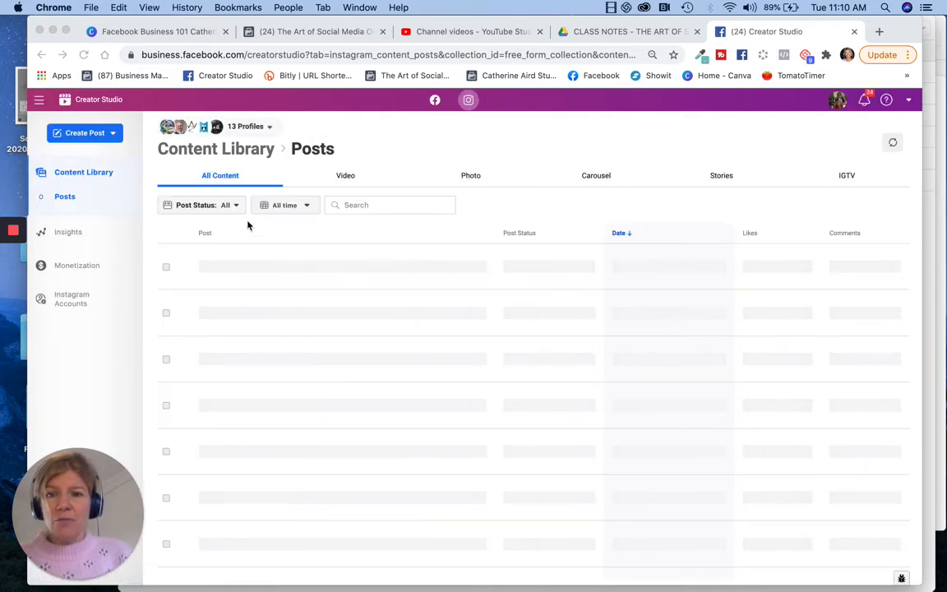
{"action": "left_click", "coordinate": [233, 207]}
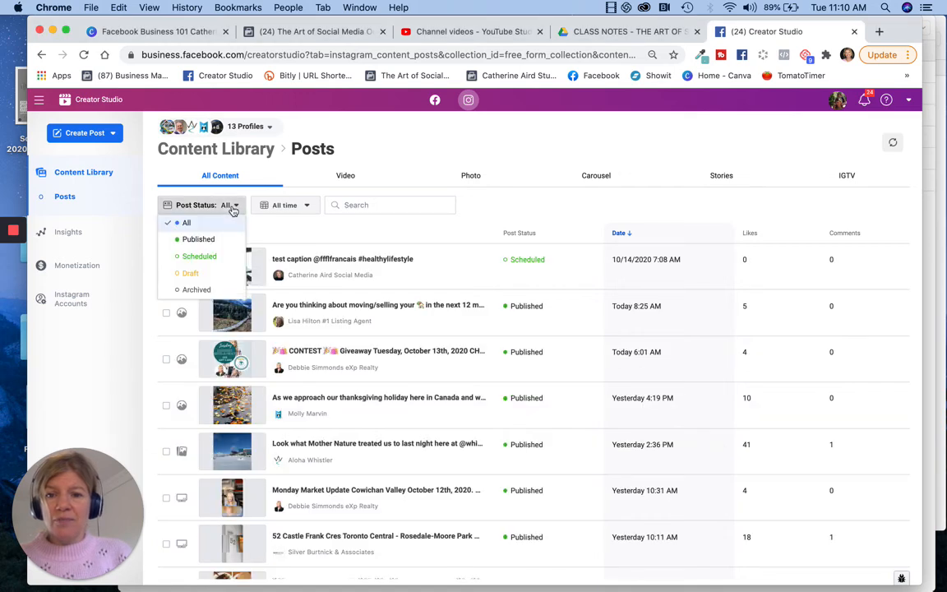
{"action": "left_click", "coordinate": [211, 254]}
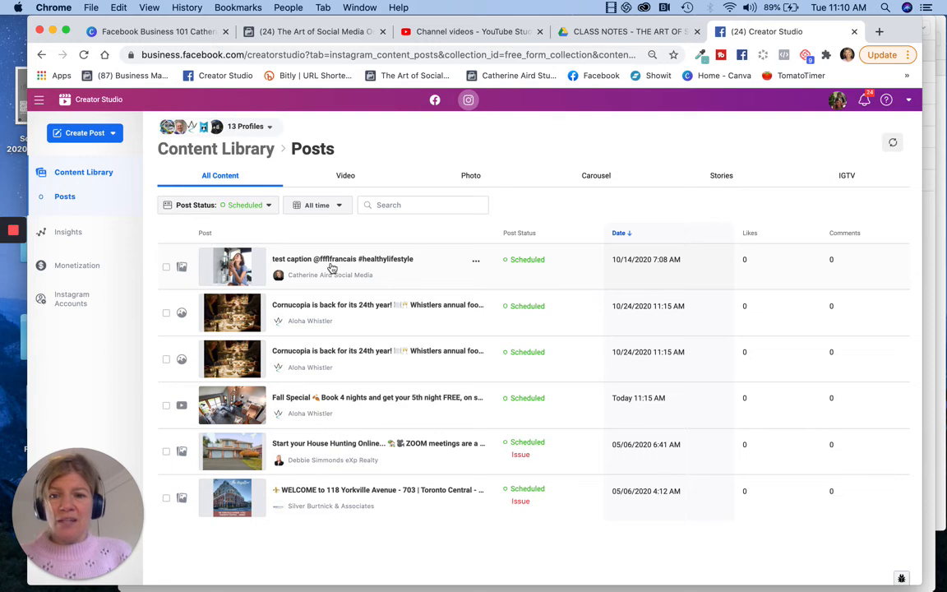
Step: Select the scheduled "test caption" post to view its available actions, and deselect it
{"action": "left_click", "coordinate": [166, 268]}
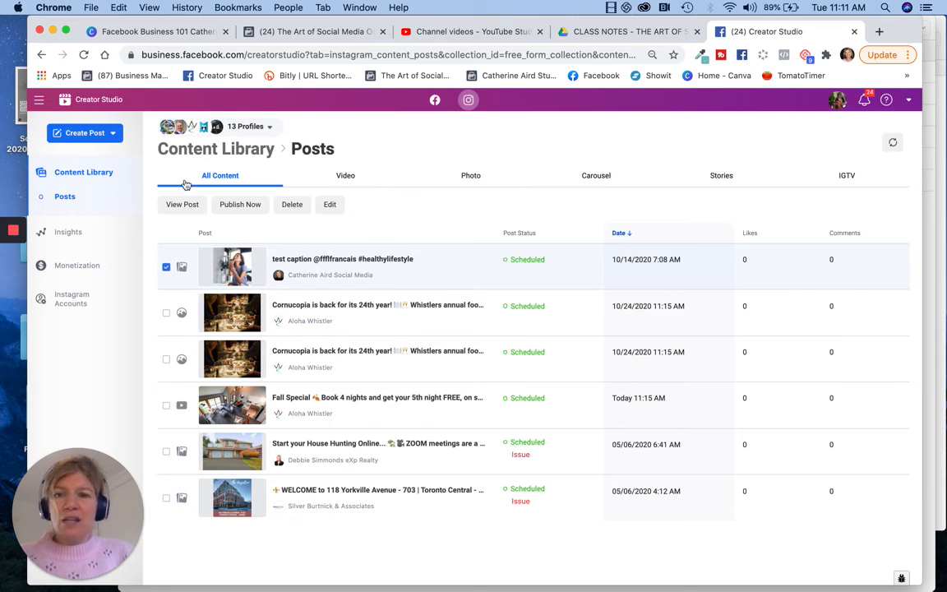
{"action": "left_click", "coordinate": [72, 174]}
{"action": "left_click", "coordinate": [346, 185]}
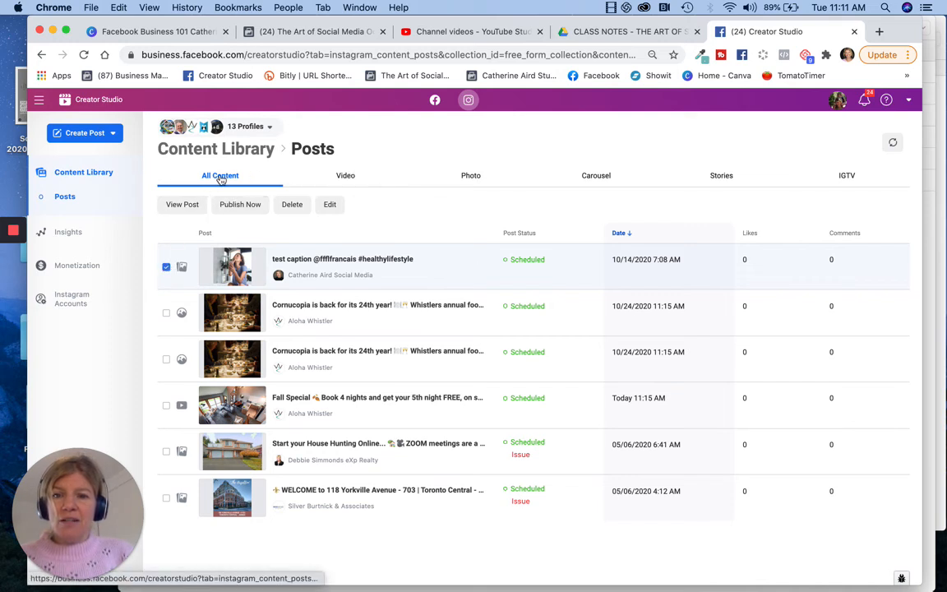
{"action": "left_click", "coordinate": [168, 268]}
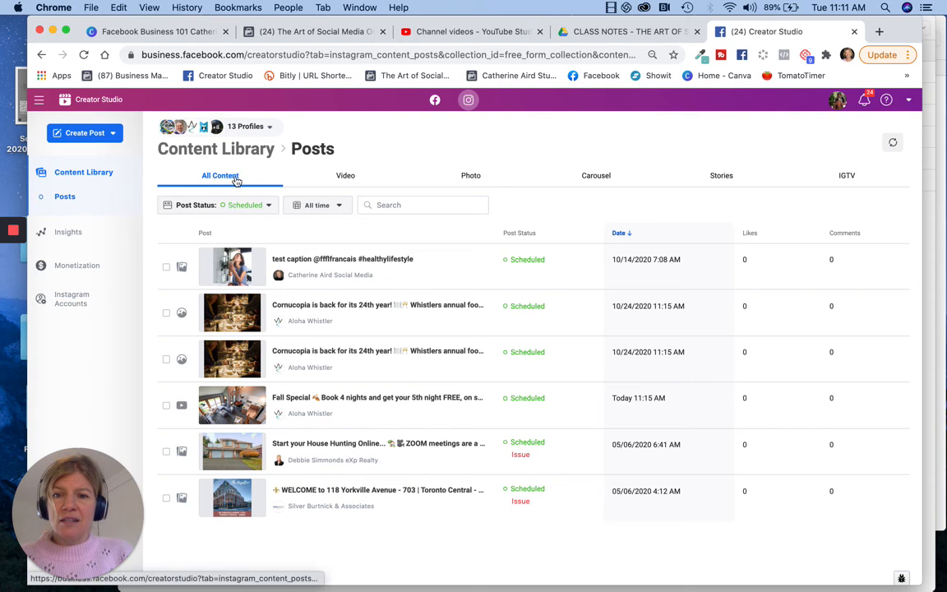
Step: Set the post status filter to All and look through the Instagram post list
{"action": "left_click", "coordinate": [269, 206]}
{"action": "left_click", "coordinate": [224, 220]}
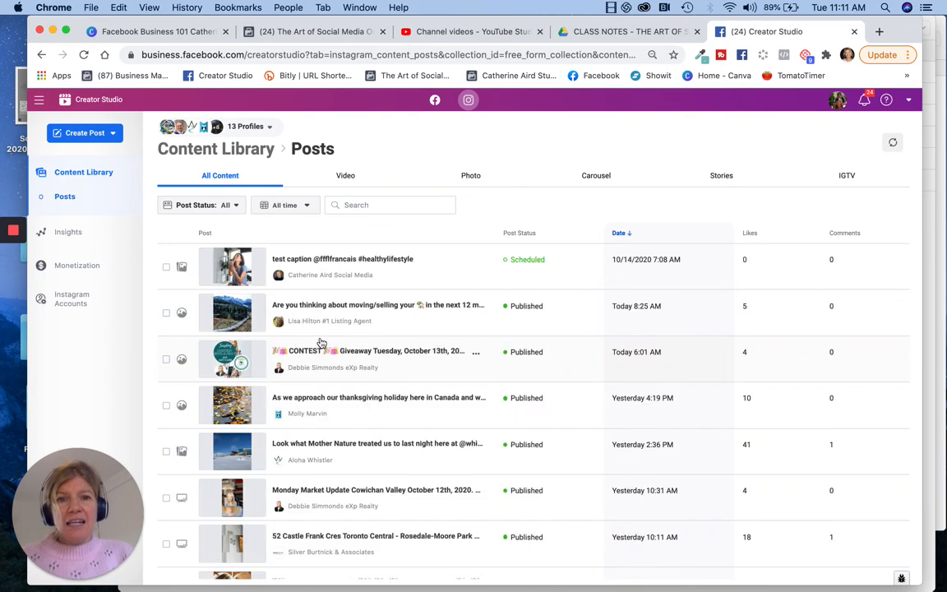
{"action": "scroll", "coordinate": [345, 391], "scroll_direction": "down", "scroll_amount": 2}
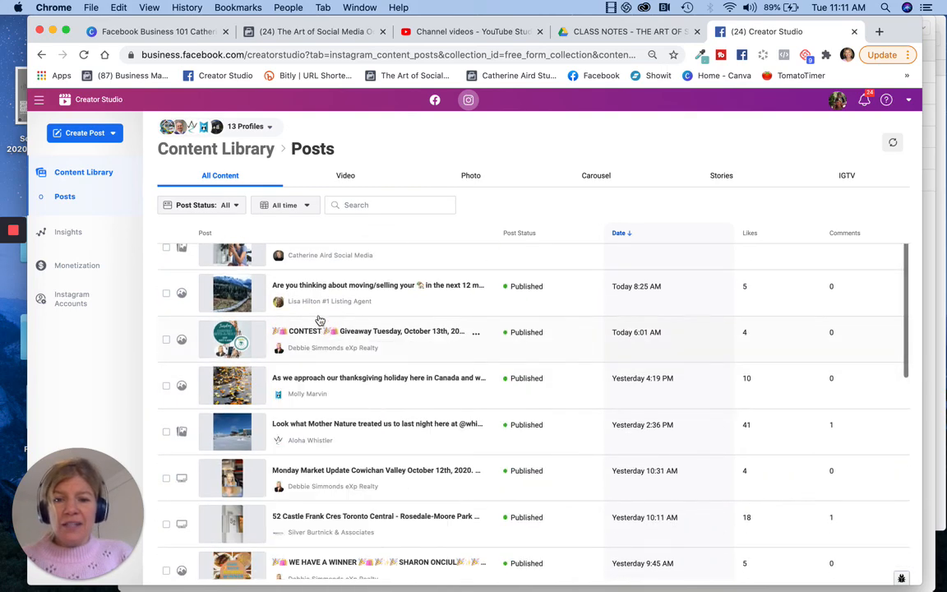
{"action": "scroll", "coordinate": [317, 298], "scroll_direction": "up", "scroll_amount": 1}
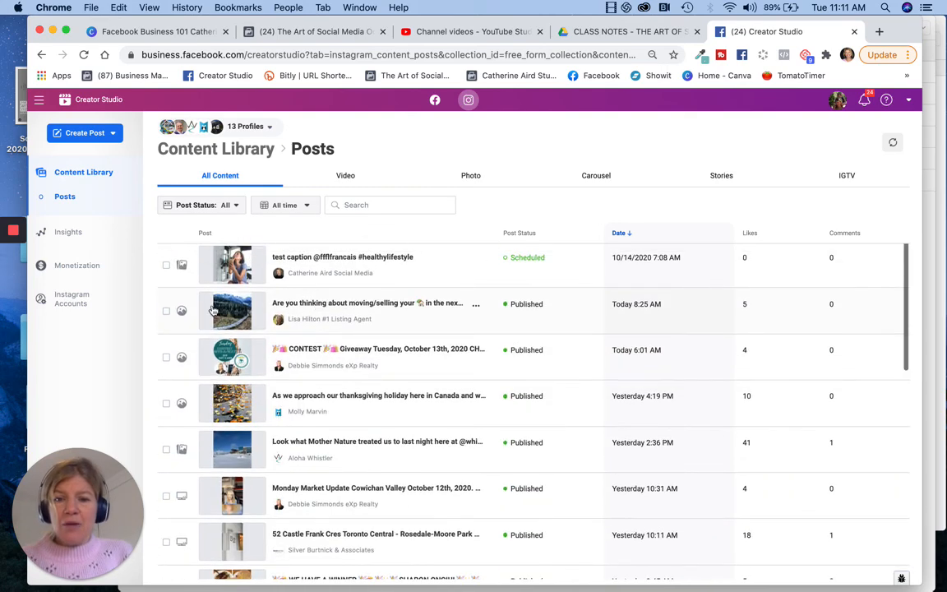
Step: Open the published post about moving/selling in the next 12 months for editing, and exit without saving changes
{"action": "left_click", "coordinate": [166, 312]}
{"action": "left_click", "coordinate": [267, 206]}
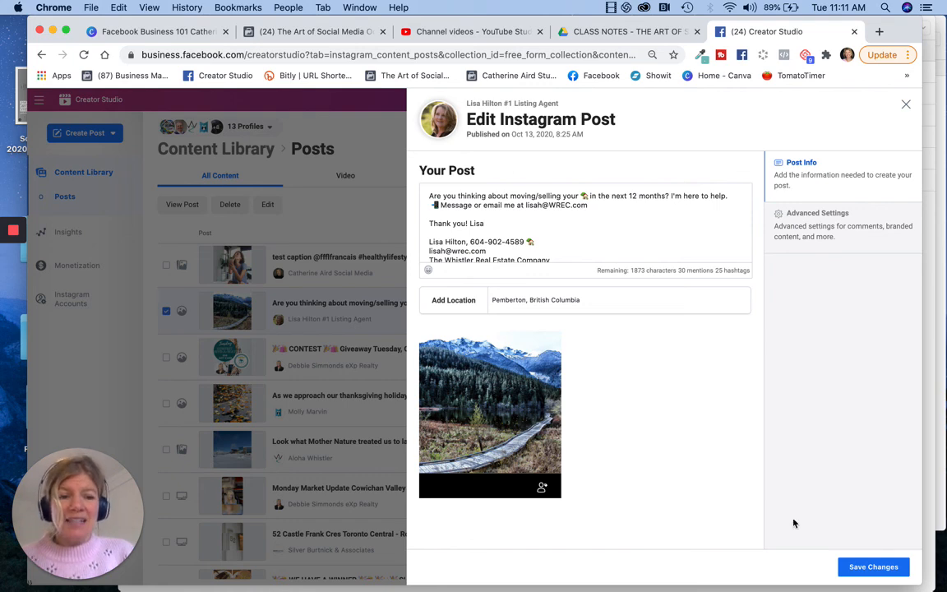
{"action": "left_click", "coordinate": [905, 105]}
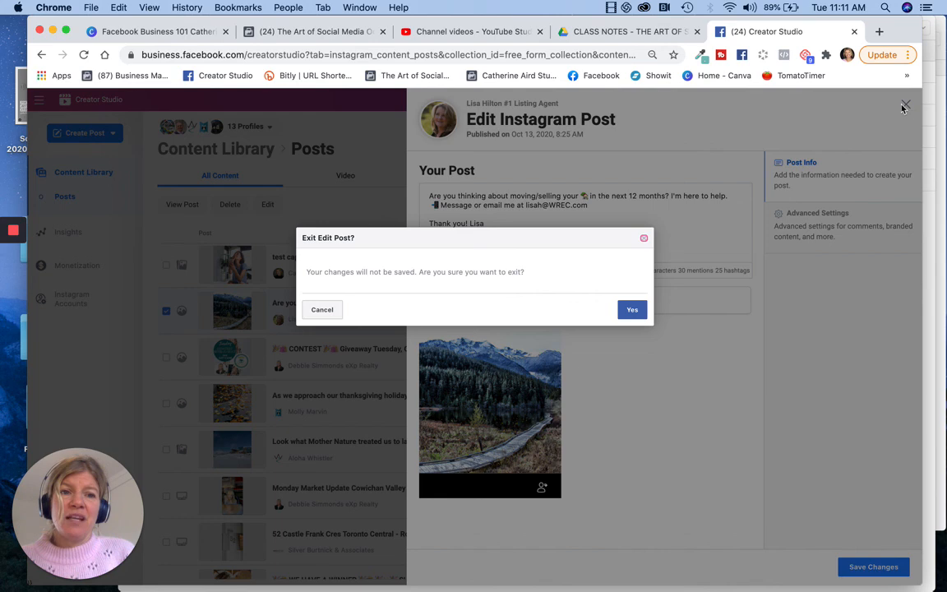
{"action": "left_click", "coordinate": [638, 311]}
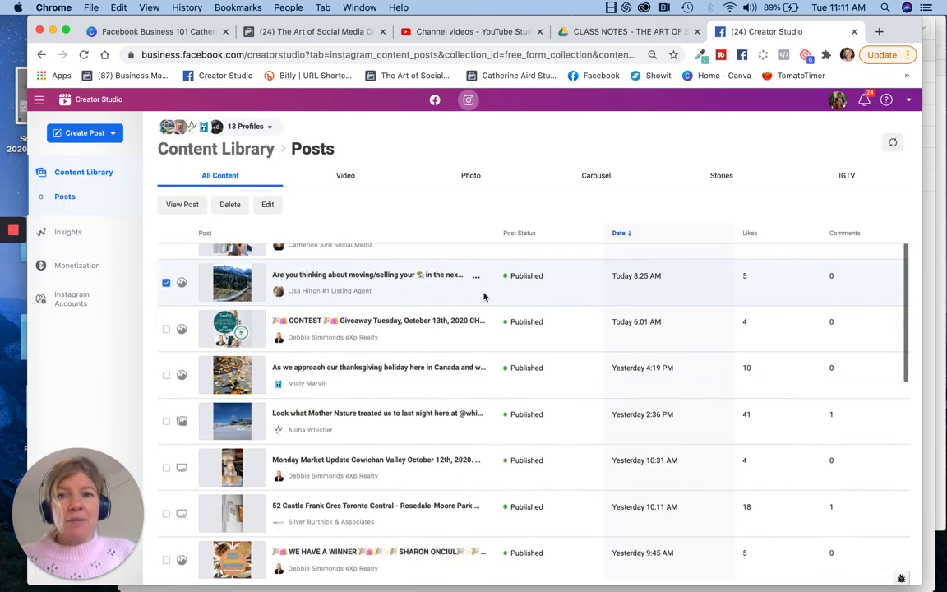